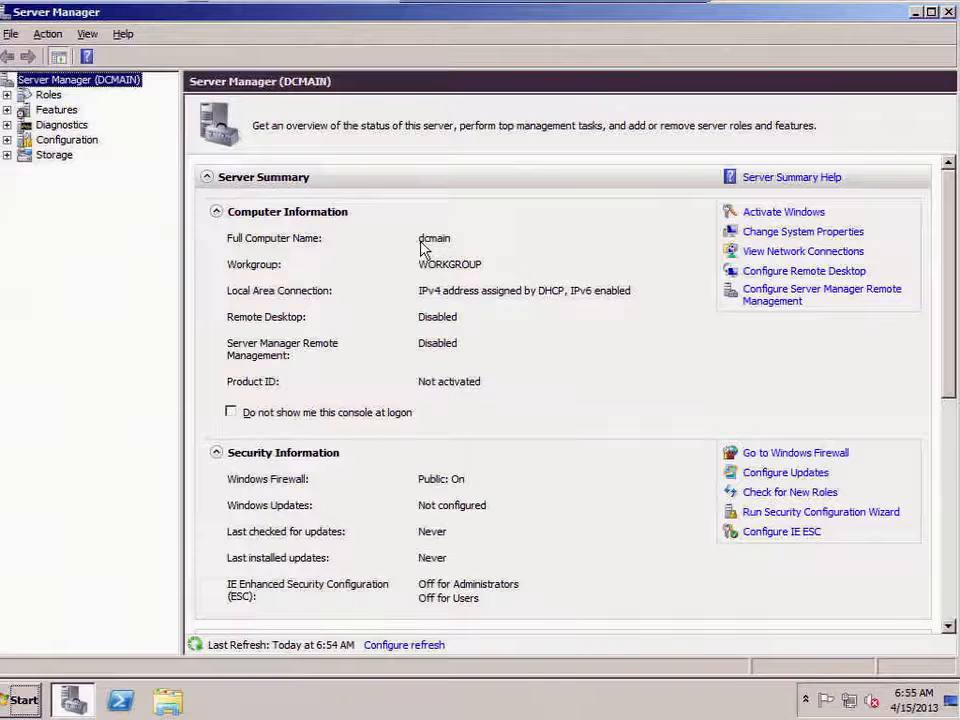
Step: Turn on 'Do not show me this console at logon' for server DCMAIN
click(231, 414)
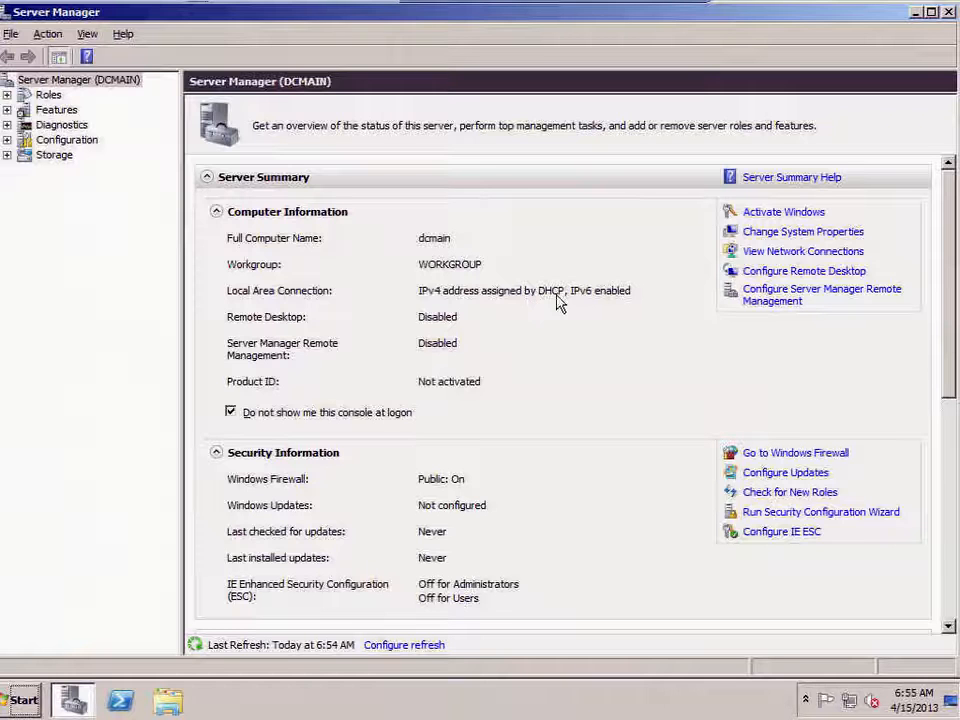
Step: Disable IPv6 in the Local Area Connection's properties
click(777, 252)
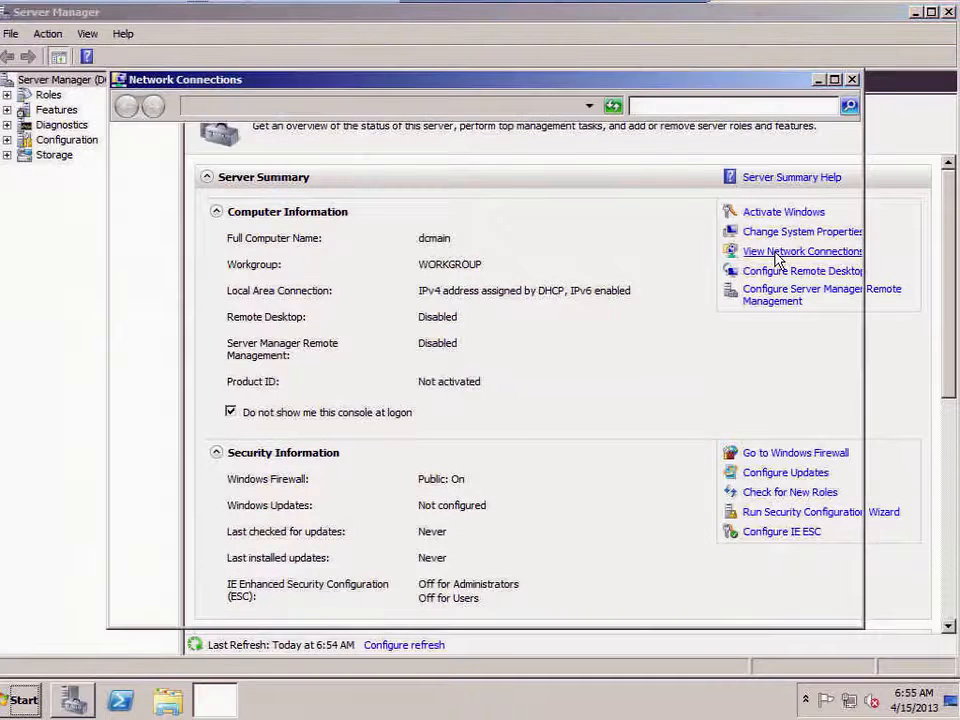
click(192, 194)
right_click(190, 192)
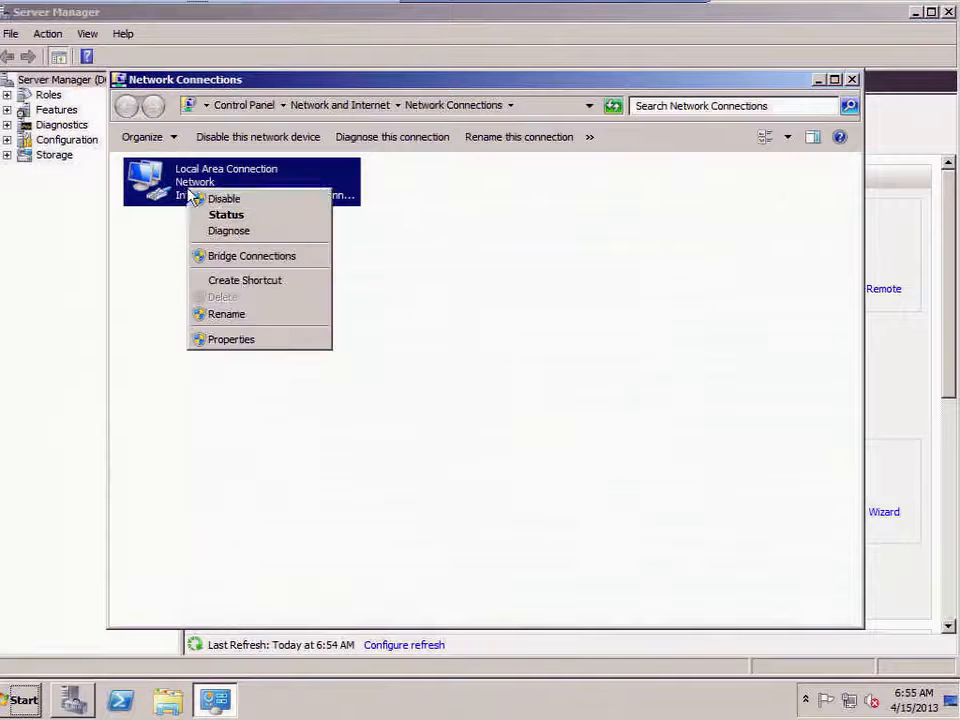
click(242, 339)
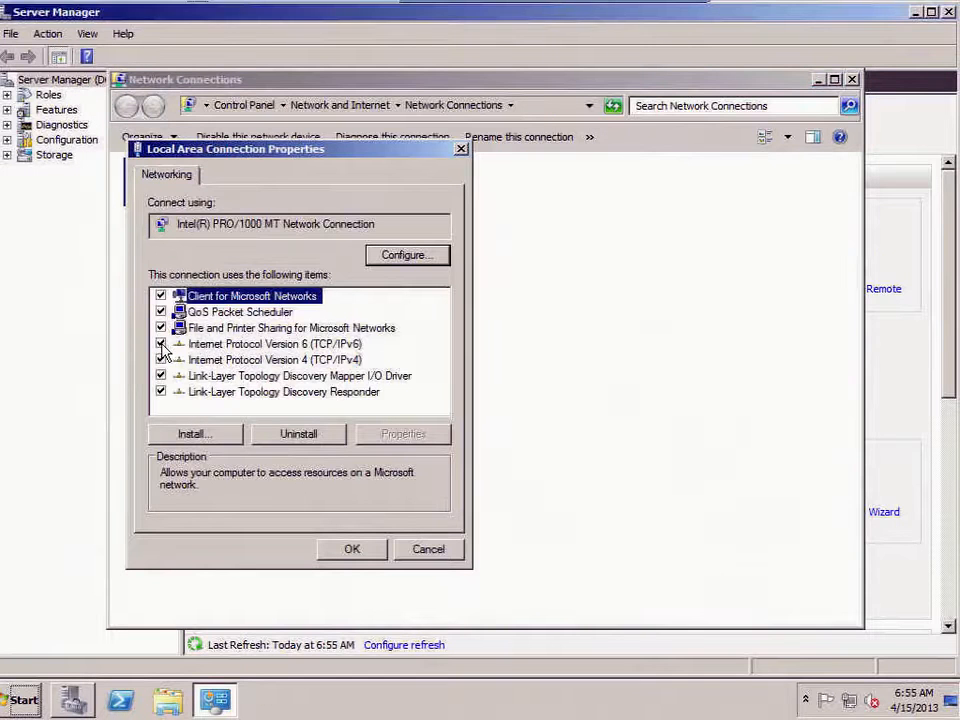
click(161, 344)
Step: Set static IPv4 192.168.1.139, mask 255.255.255.0, with gateway and DNS 192.168.1.139
click(222, 360)
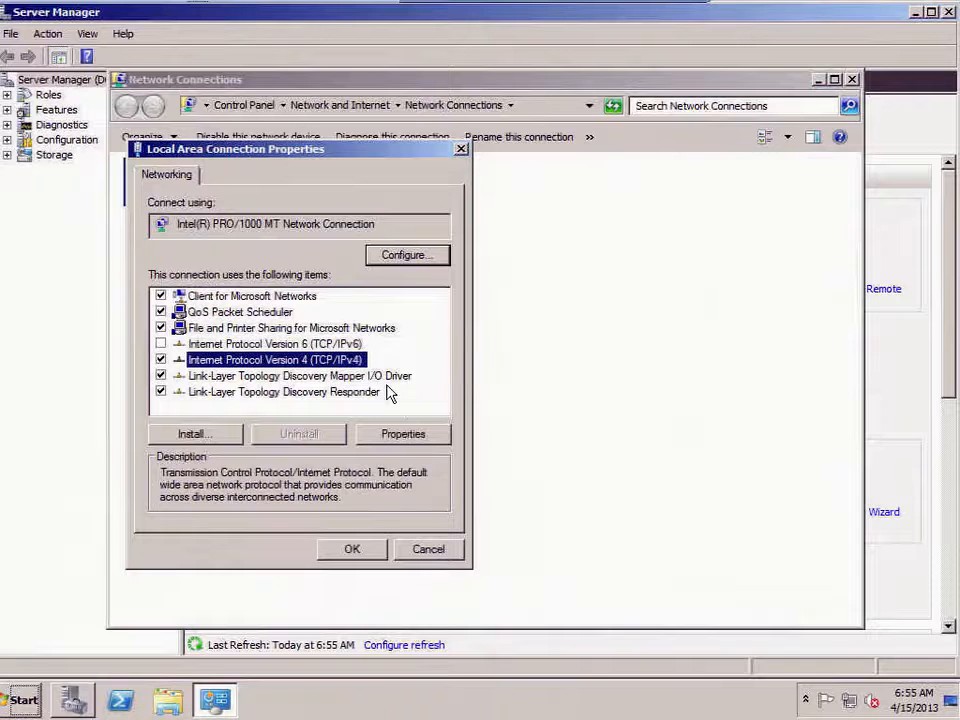
click(405, 435)
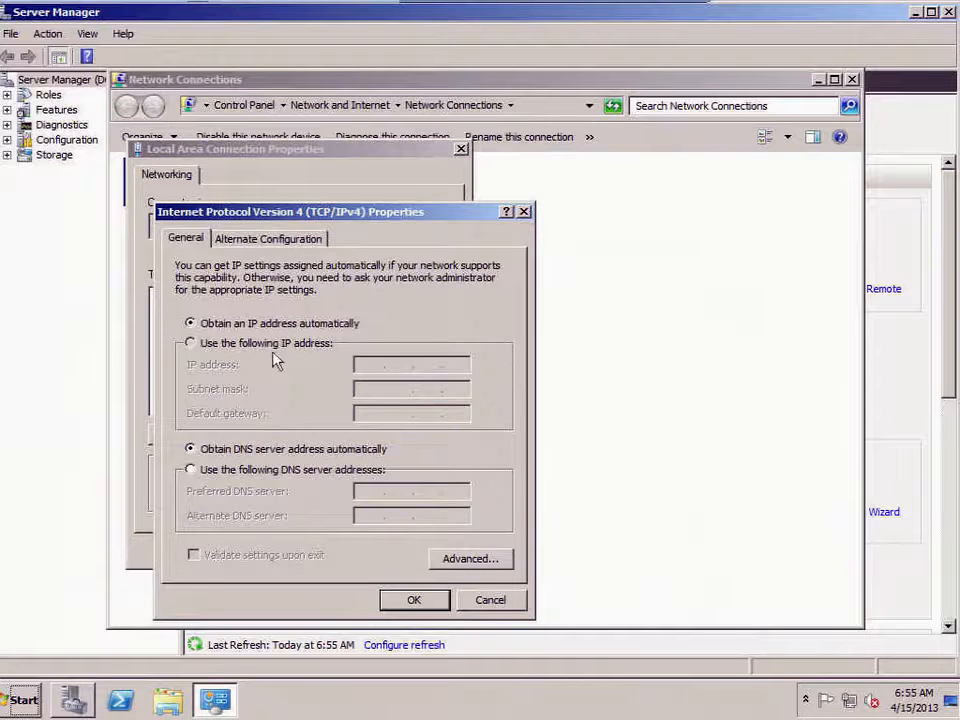
click(270, 346)
click(369, 366)
text(192.168.1.139)
key(Tab)
key(Tab)
text(192.168.1.139)
key(Tab)
key(Tab)
text(192 . 168 . 1 . 139)
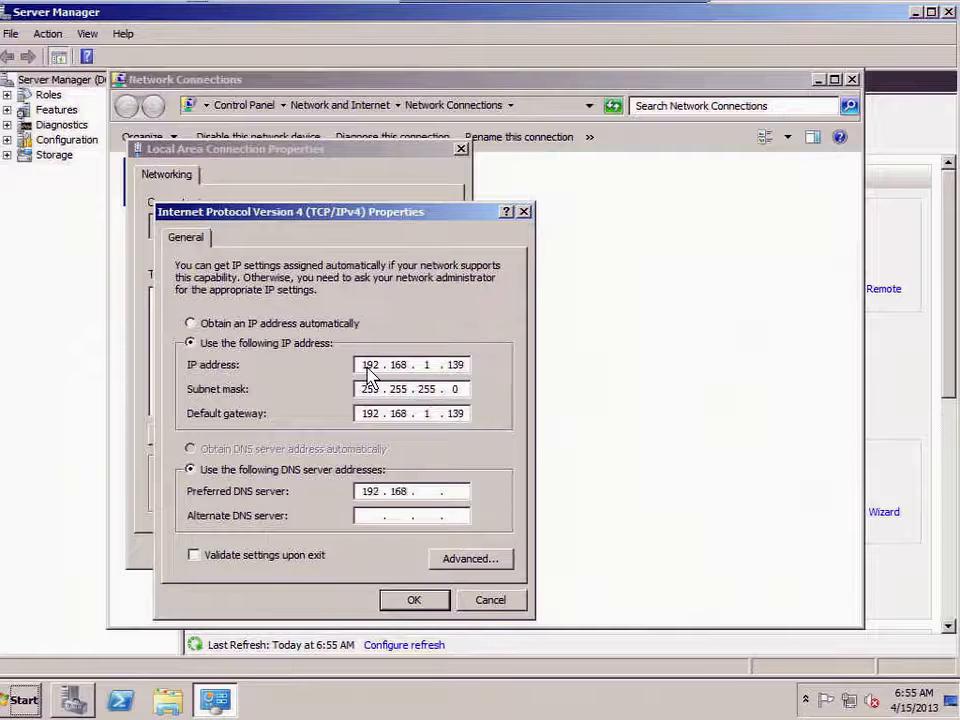
click(414, 601)
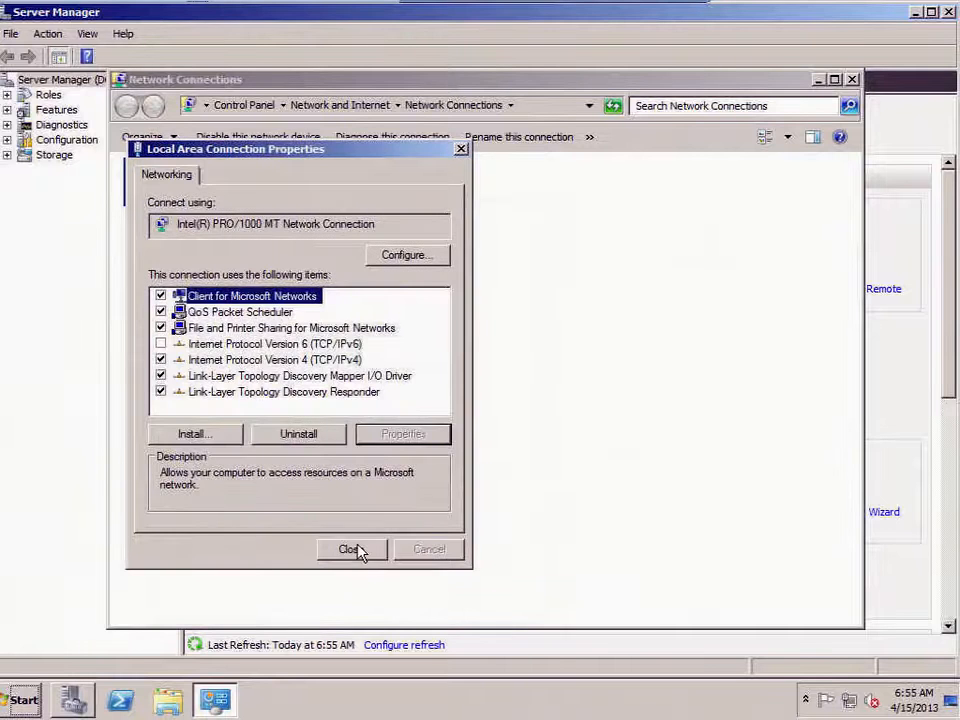
click(352, 549)
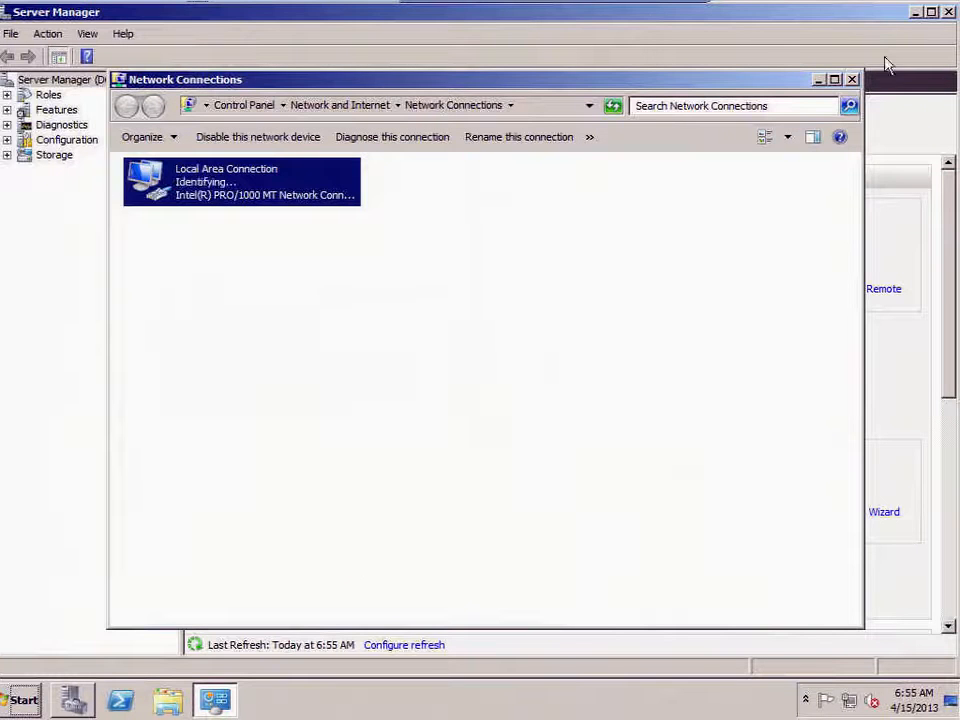
click(851, 80)
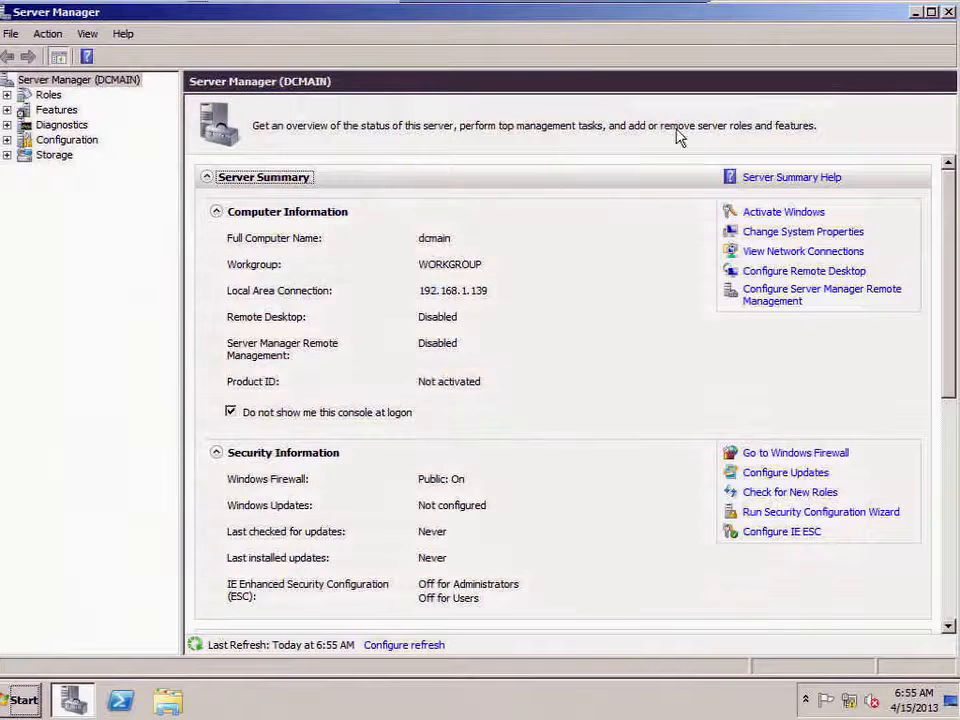
Step: Select Active Directory Domain Services in Add Roles and install it
click(48, 96)
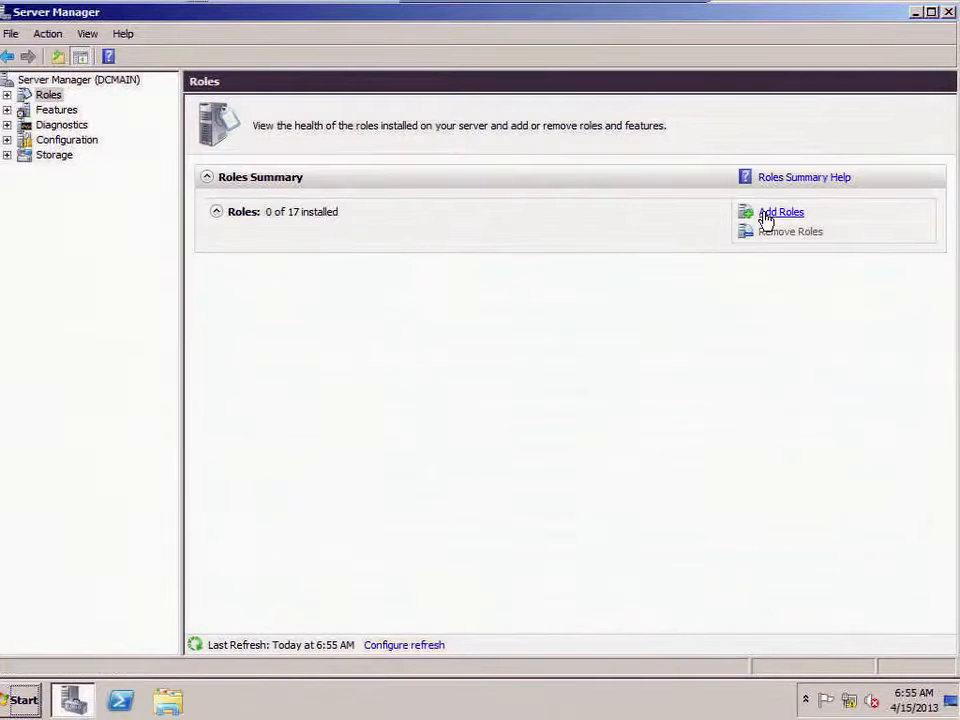
click(765, 215)
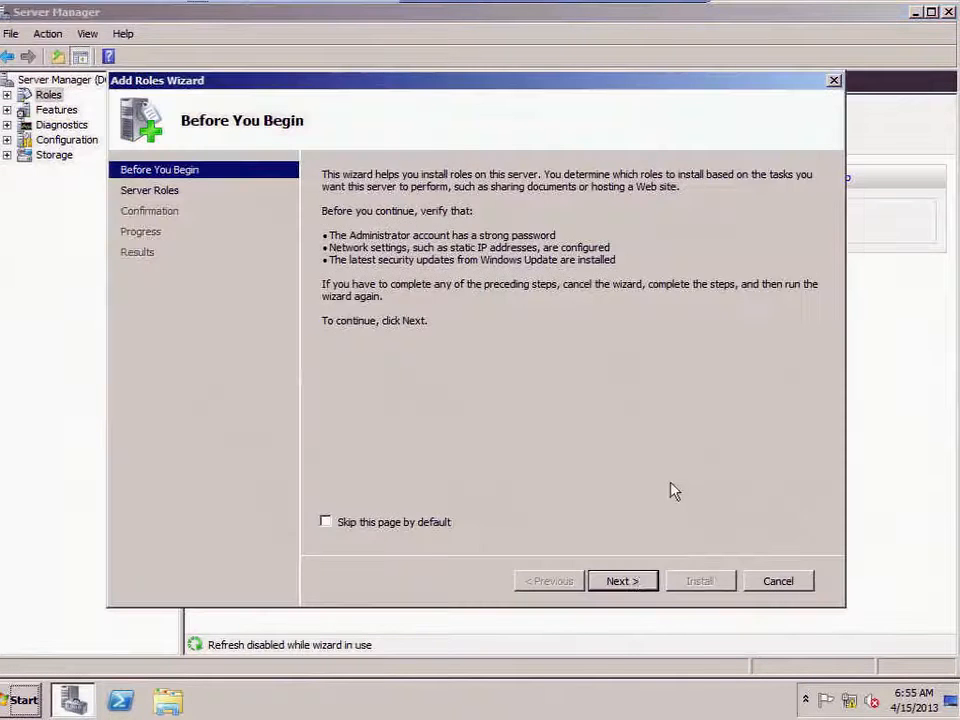
click(630, 590)
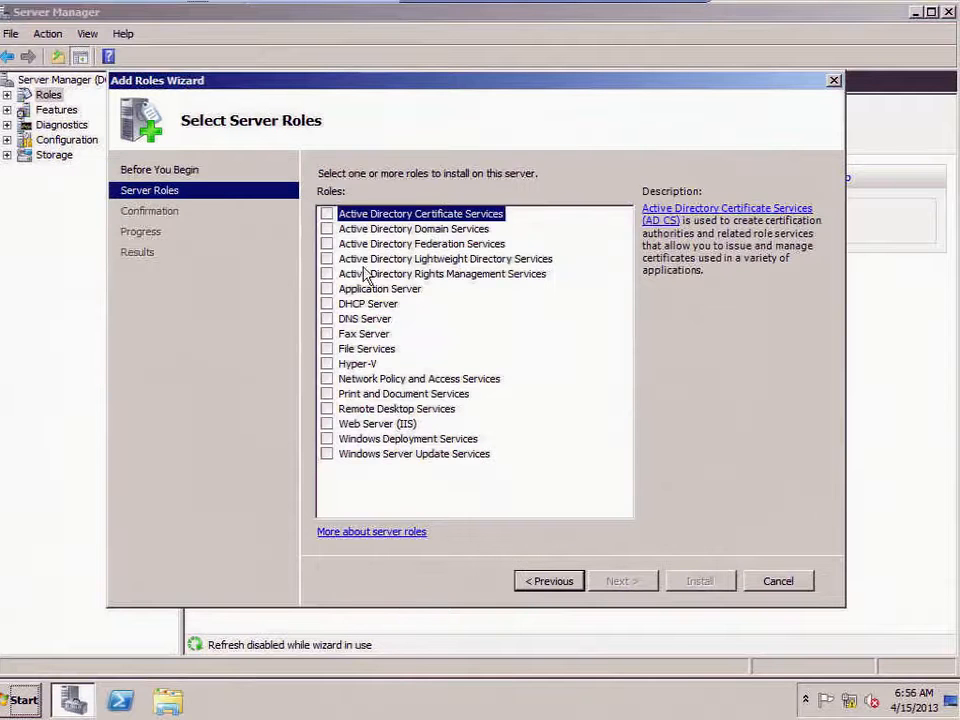
click(327, 229)
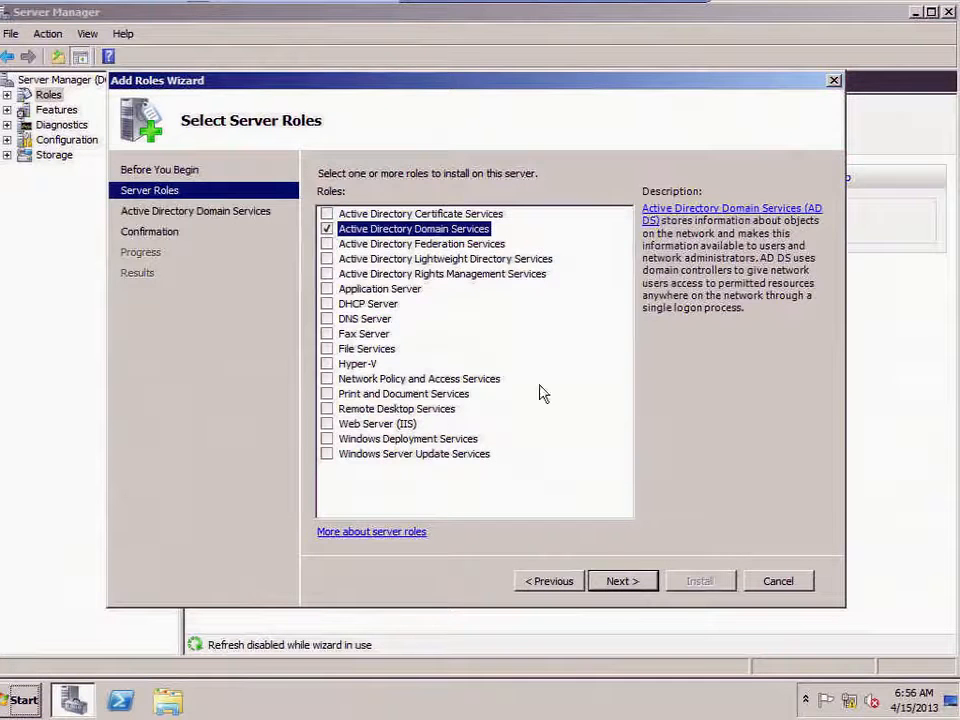
click(622, 580)
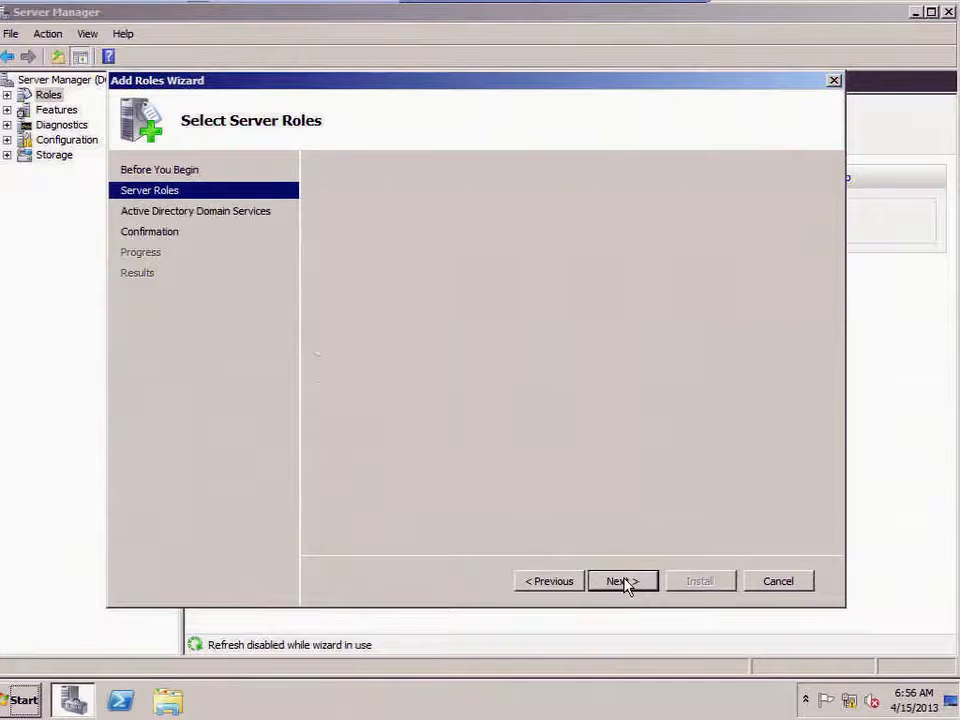
click(625, 584)
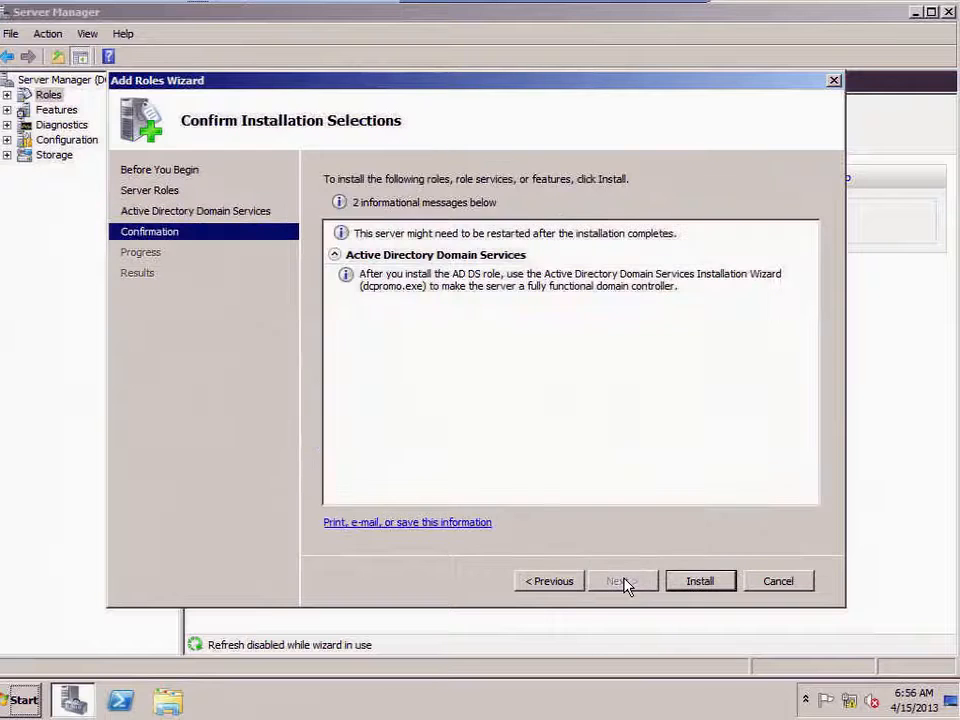
click(690, 584)
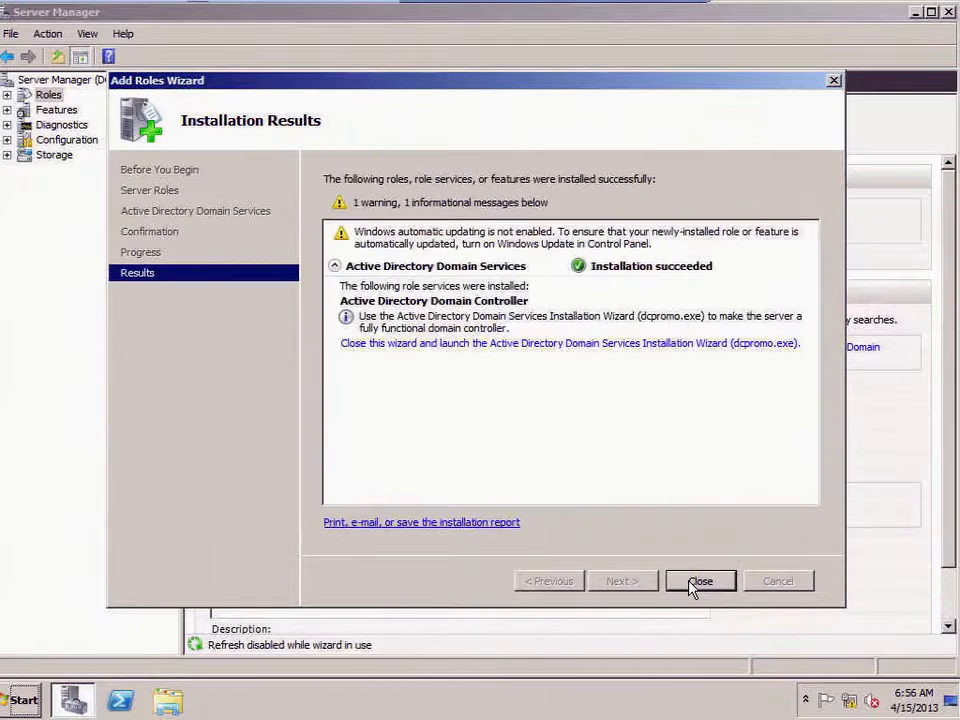
click(692, 587)
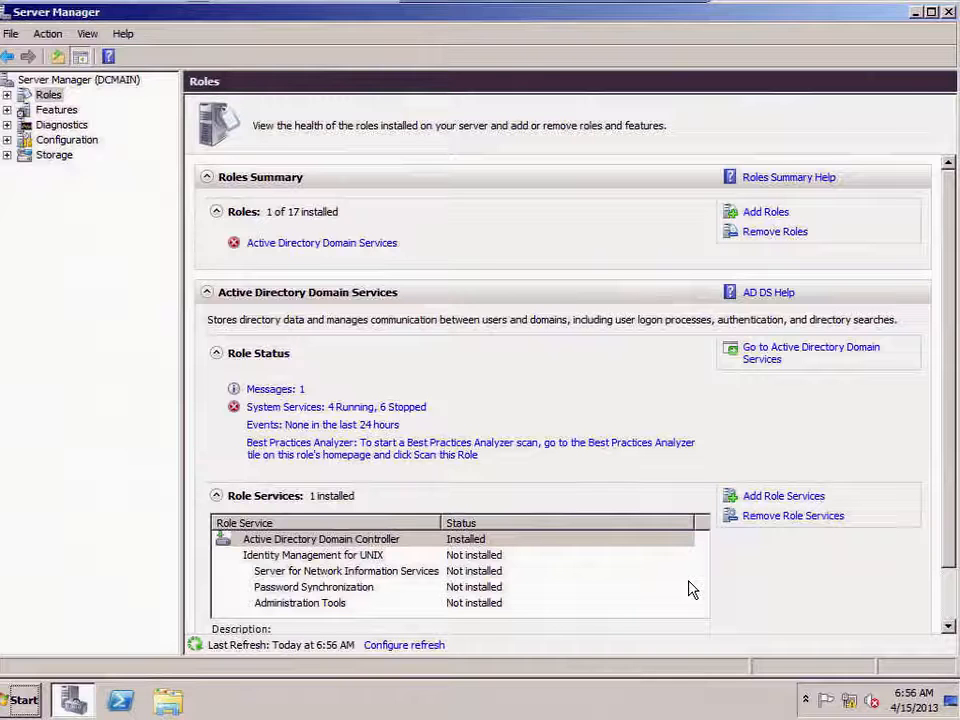
Step: Close Server Manager and launch dcpromo, moving past the welcome and compatibility pages
click(948, 13)
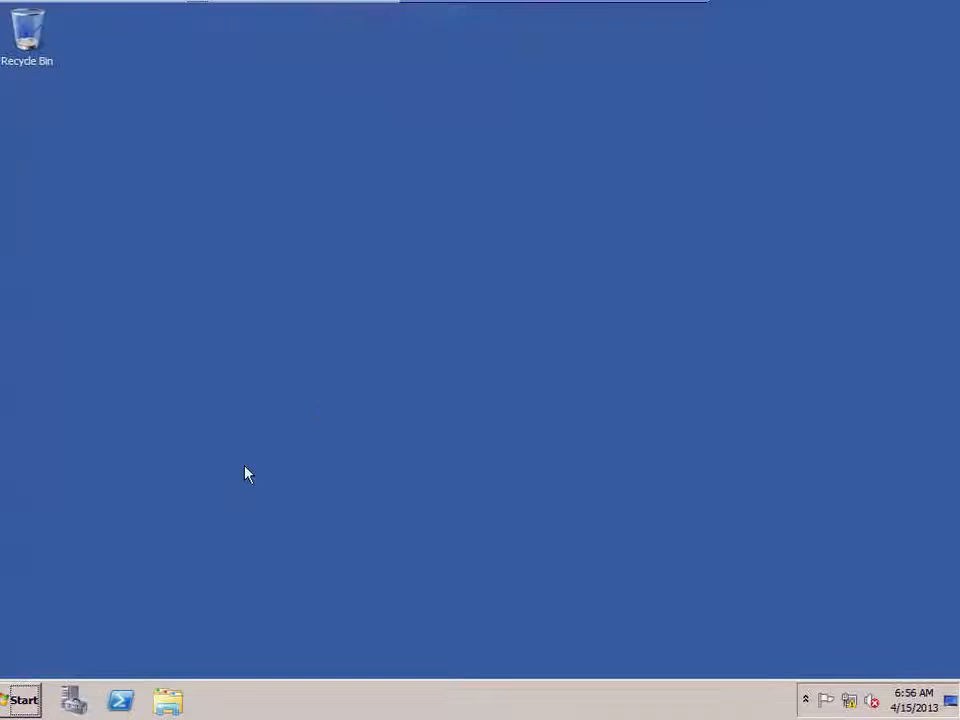
click(16, 703)
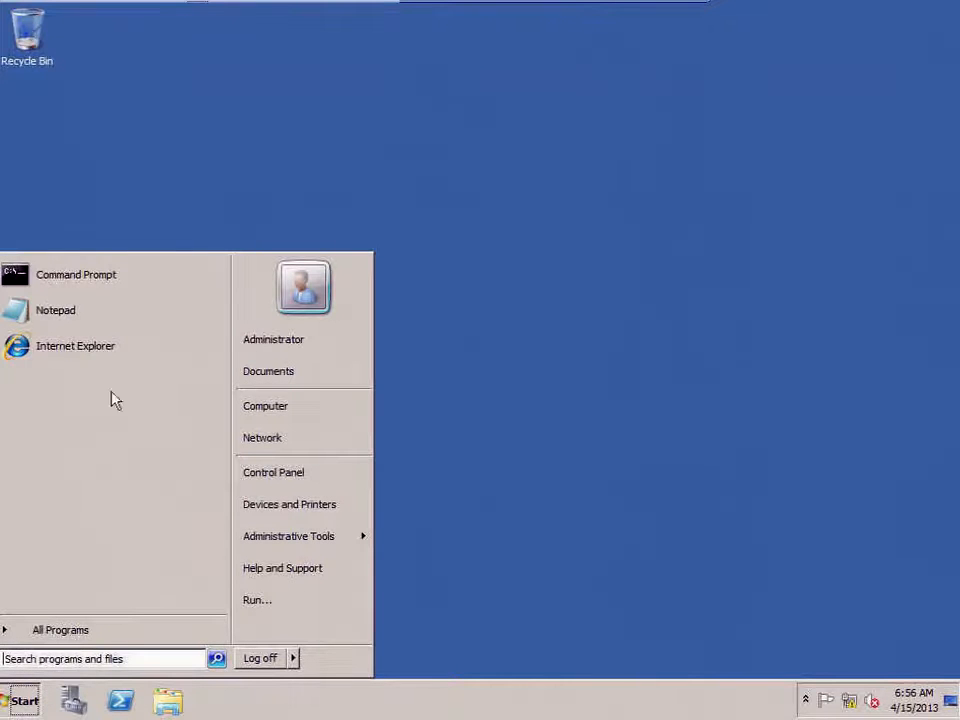
click(69, 660)
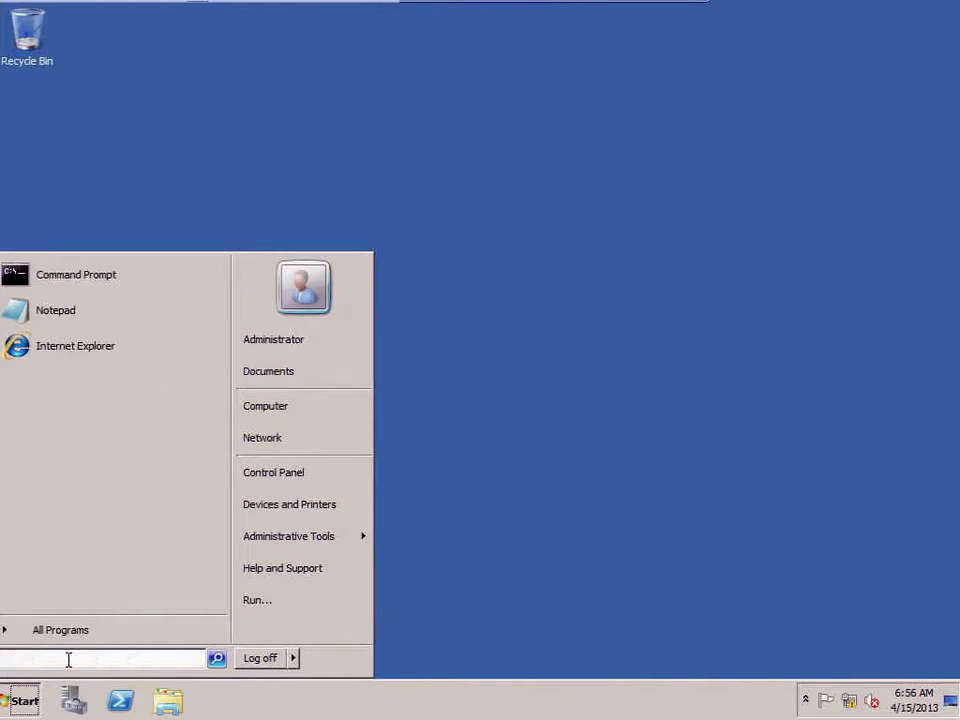
text(dcpromo)
key(Return)
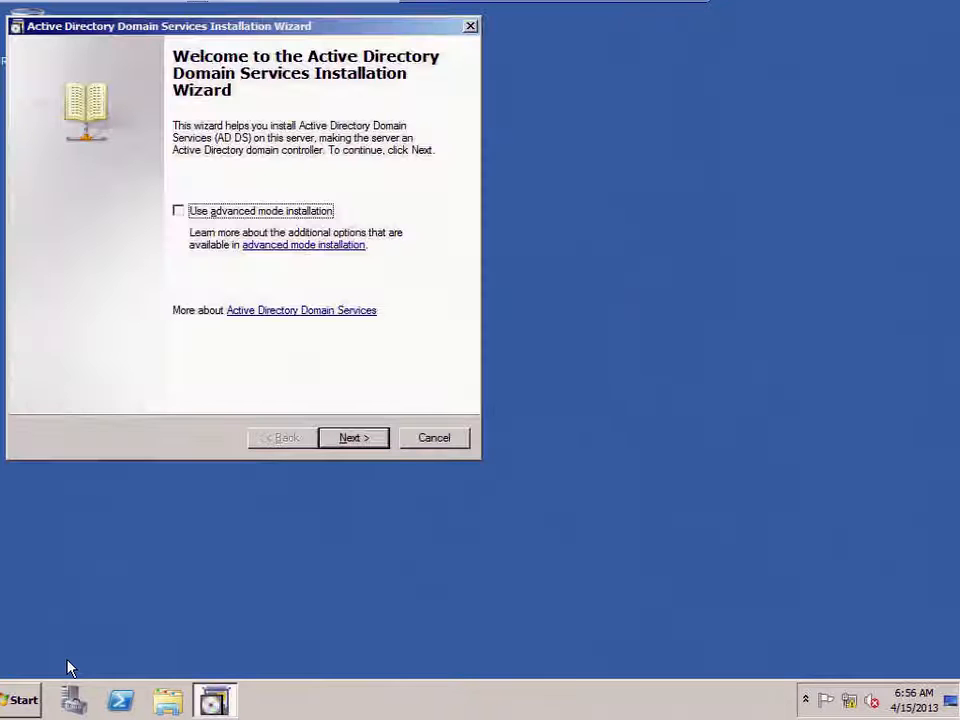
click(353, 440)
click(354, 440)
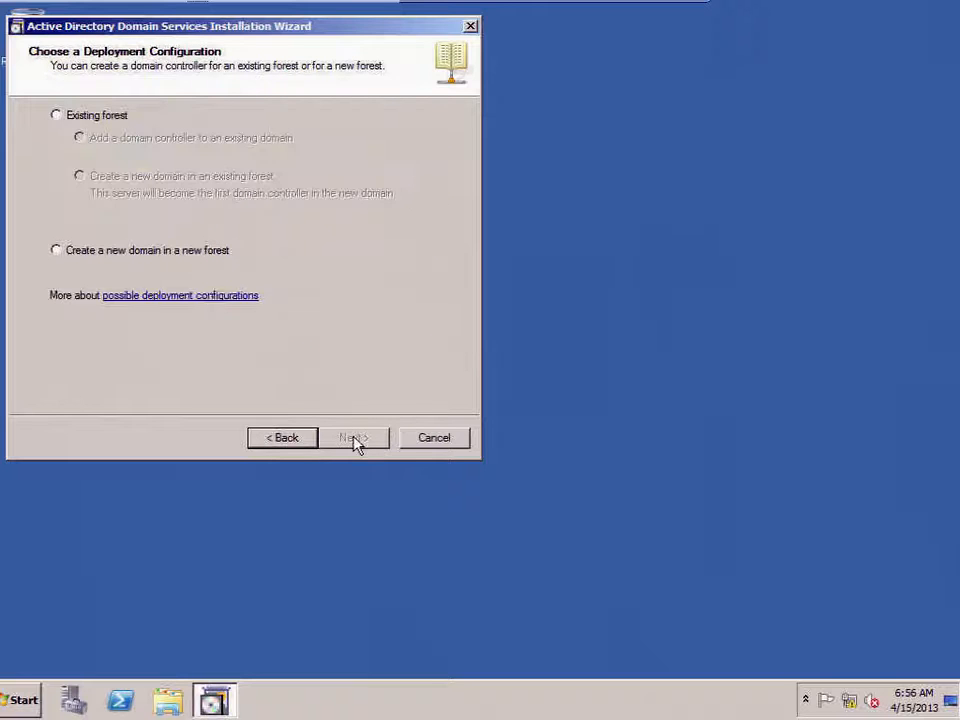
Step: Choose a new domain in a new forest and enter class.edu as the forest root
click(57, 251)
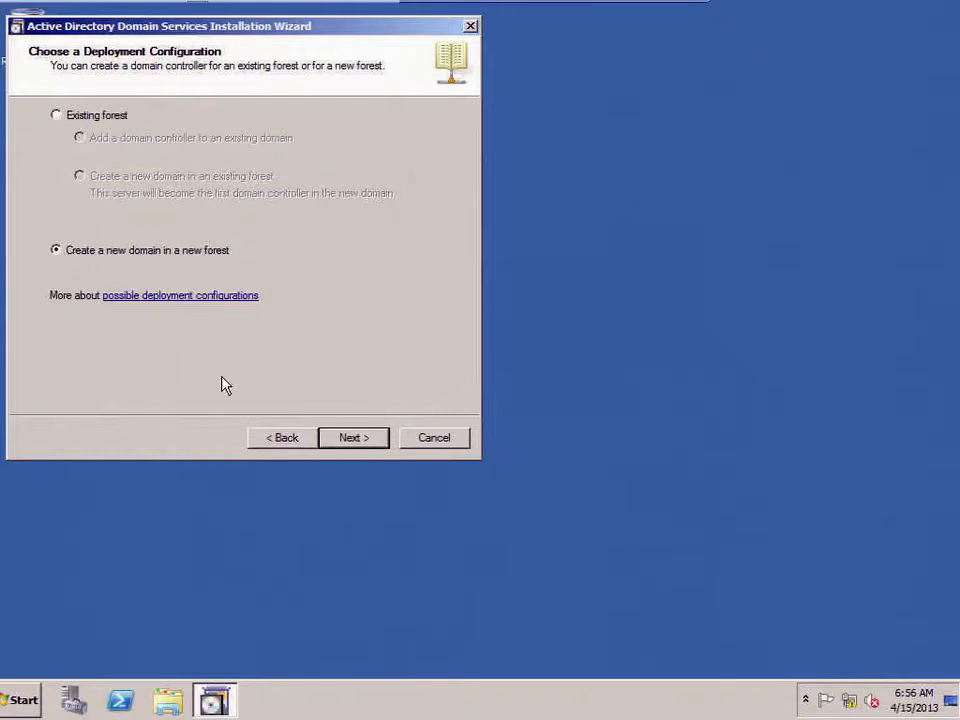
click(358, 440)
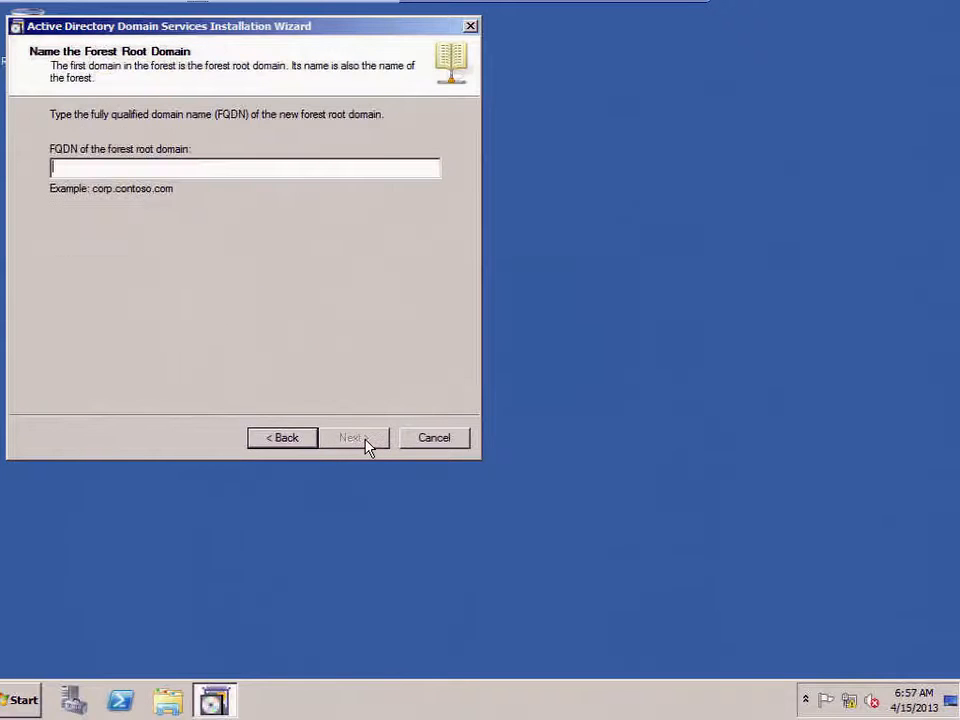
text(class.edu)
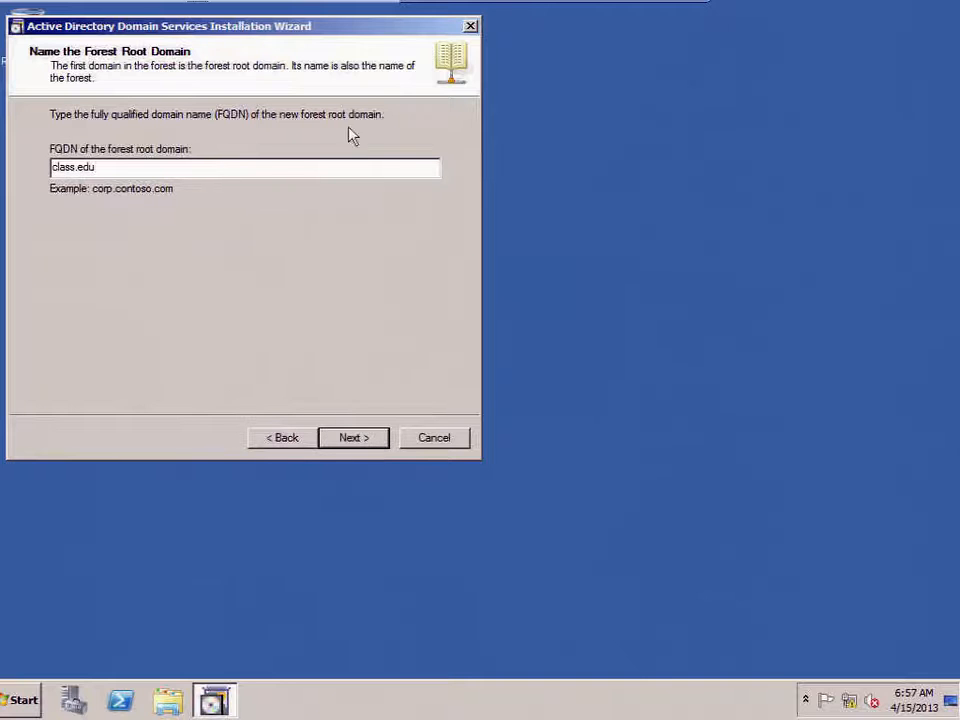
drag(275, 25, 452, 82)
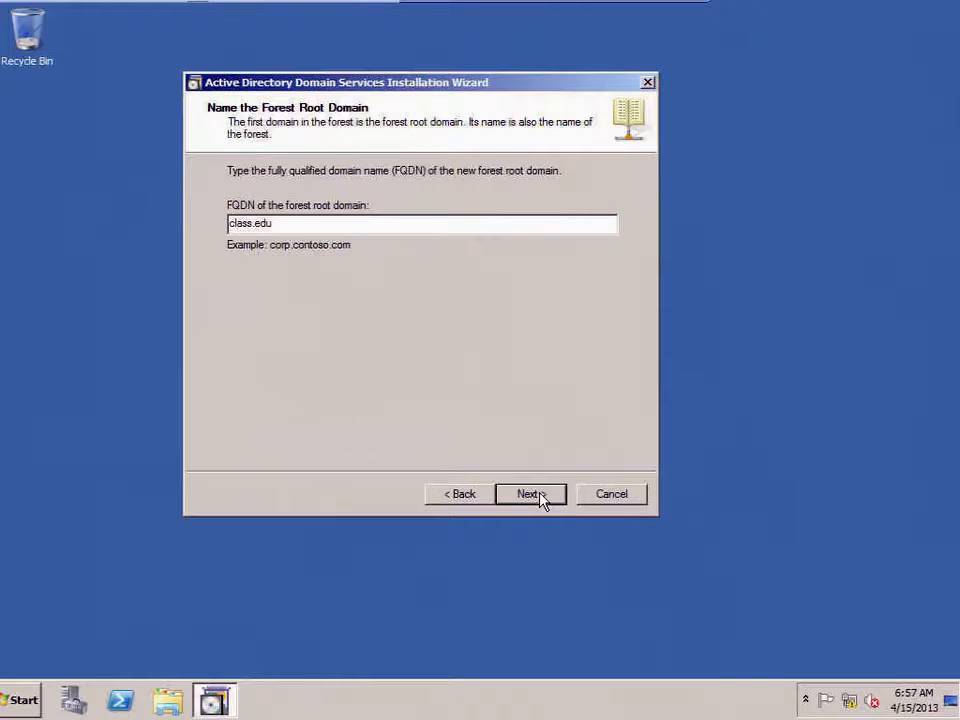
Step: Accept the forest functional level, DNS server option, delegation warning and default folder locations
click(541, 499)
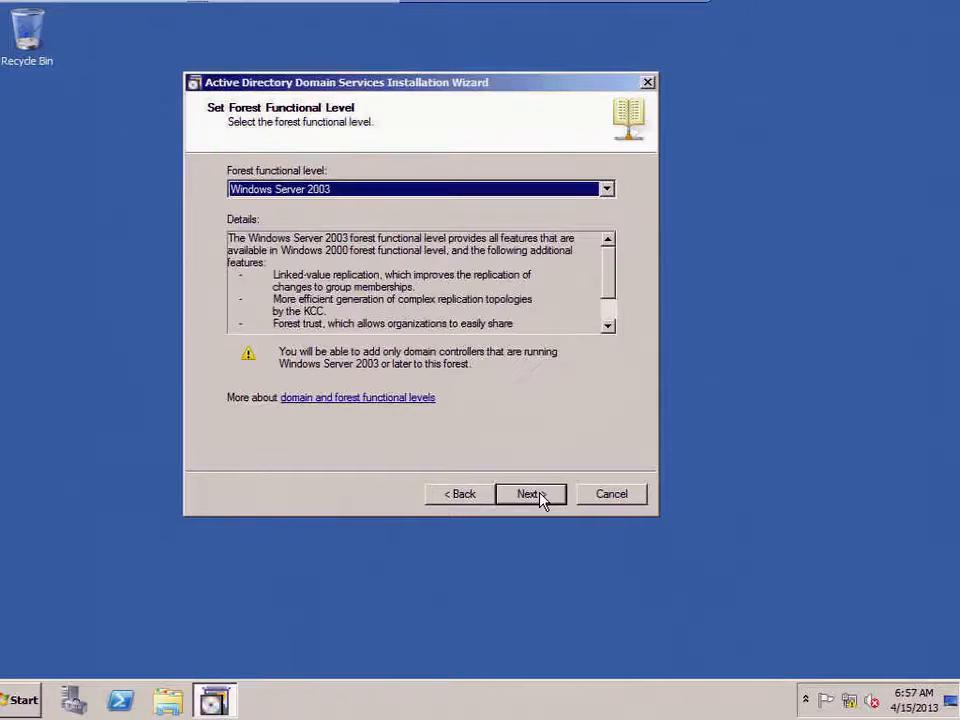
scroll(447, 210, down, 1)
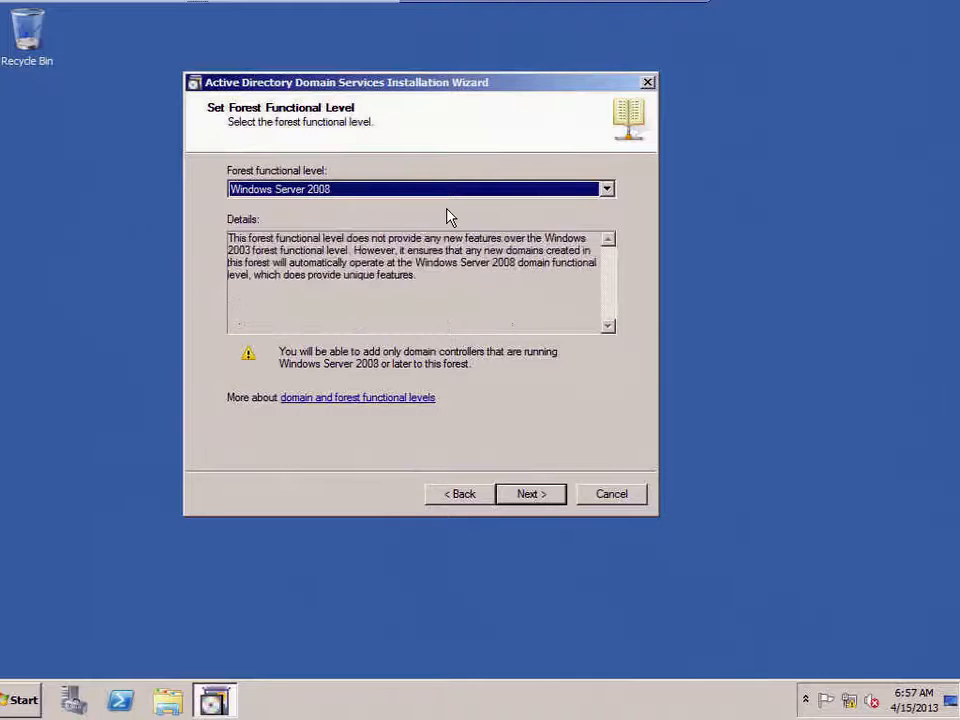
scroll(447, 216, down, 1)
click(530, 494)
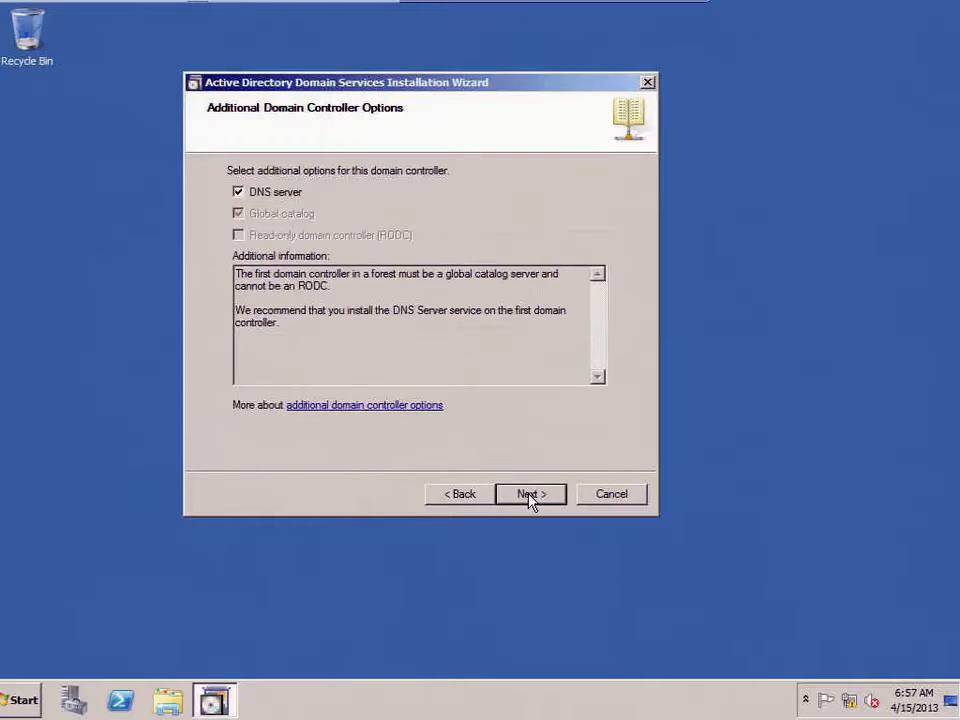
click(529, 496)
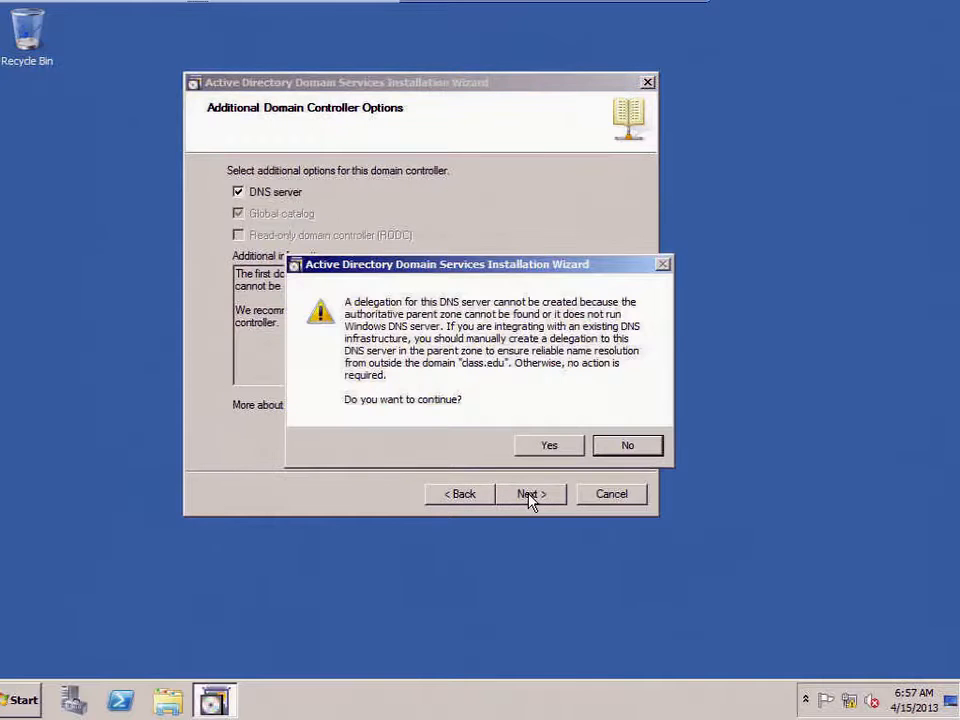
click(549, 446)
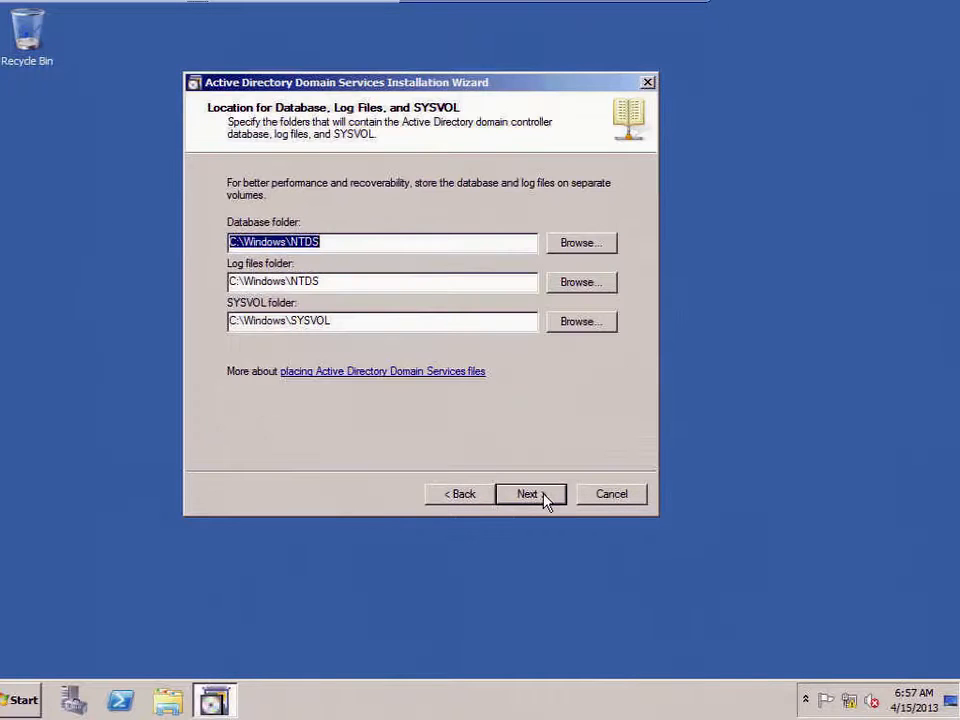
click(545, 498)
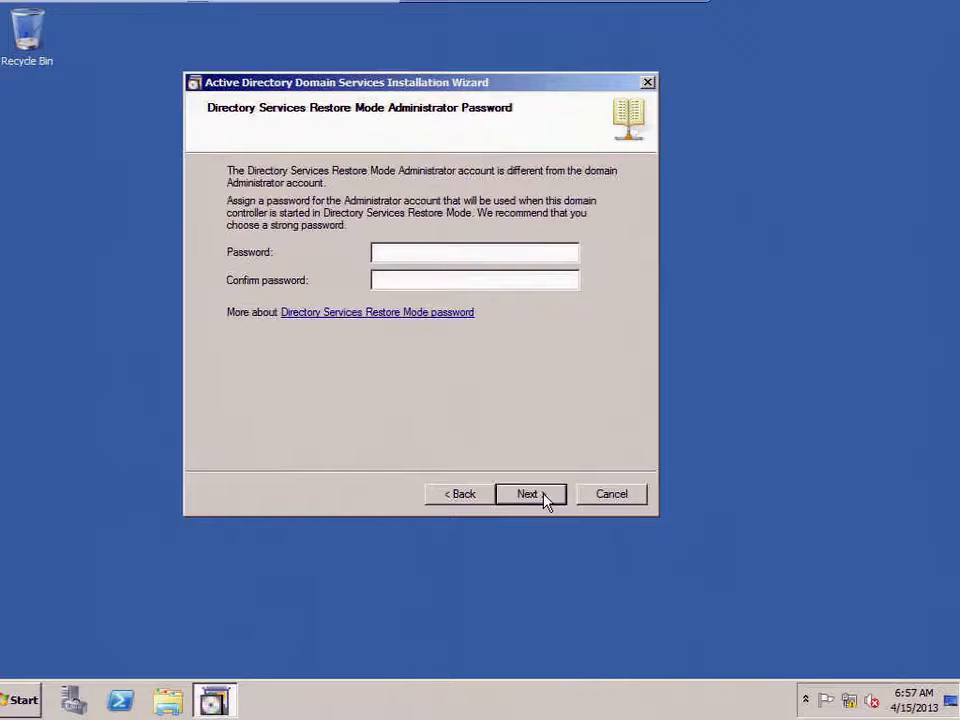
Step: Enter and confirm the restore-mode password, start installation, and reboot on completion
text(P@ssw0rd)
key(Tab)
text(P@ssw0rd)
click(546, 497)
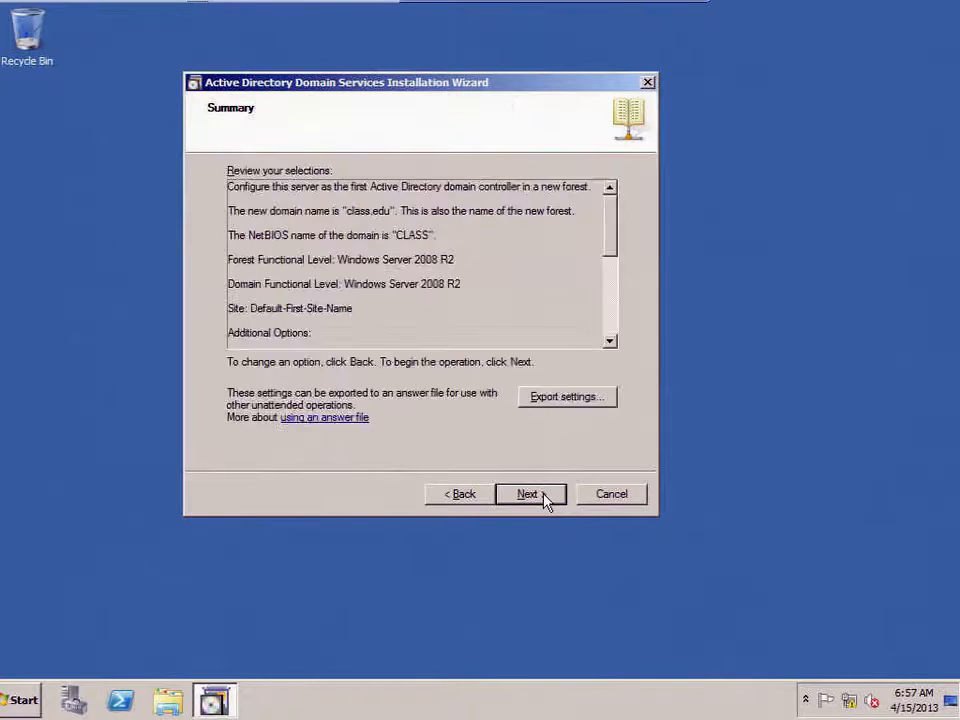
click(536, 495)
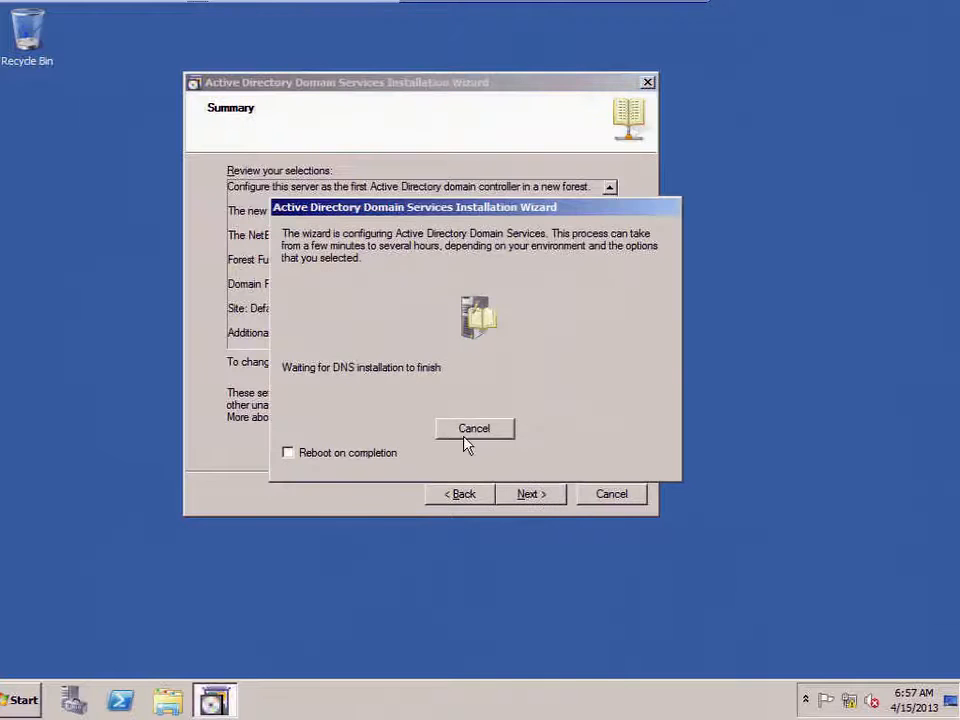
click(308, 456)
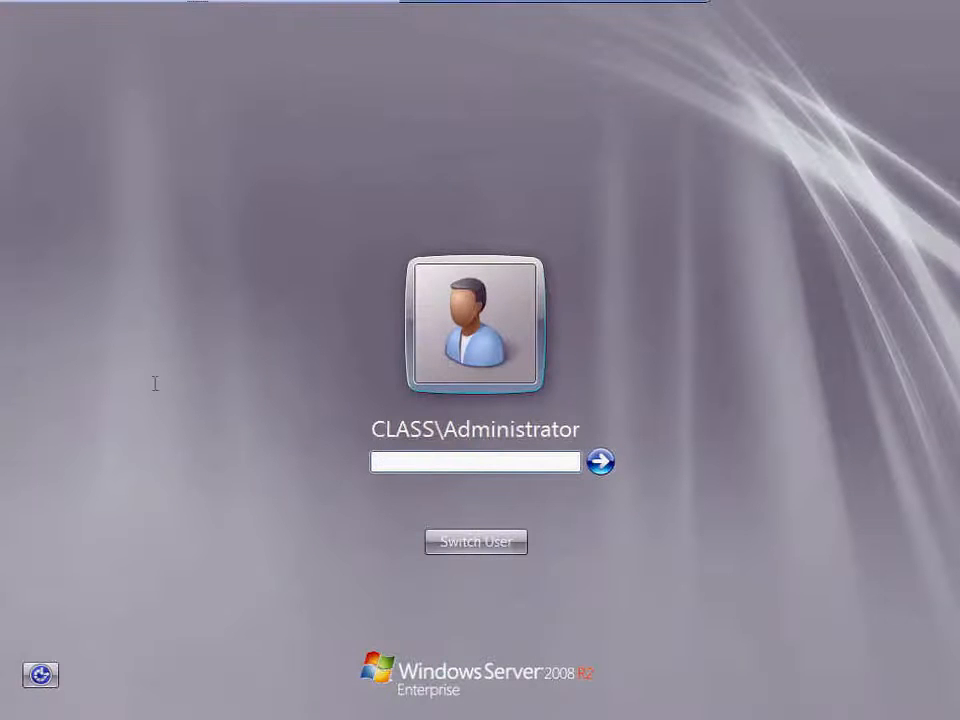
Step: Sign in as the CLASS domain Administrator using the account password
text(•••••••)
key(Return)
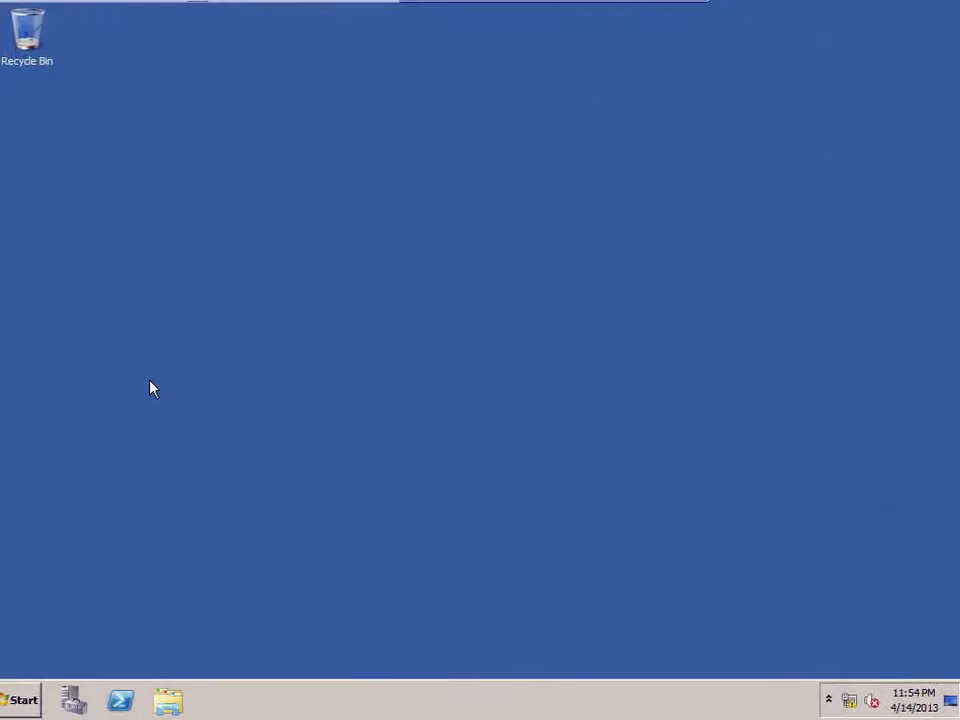
Step: Launch Active Directory Users and Computers from Administrative Tools, maximize it, and expand class.edu
click(22, 700)
click(60, 632)
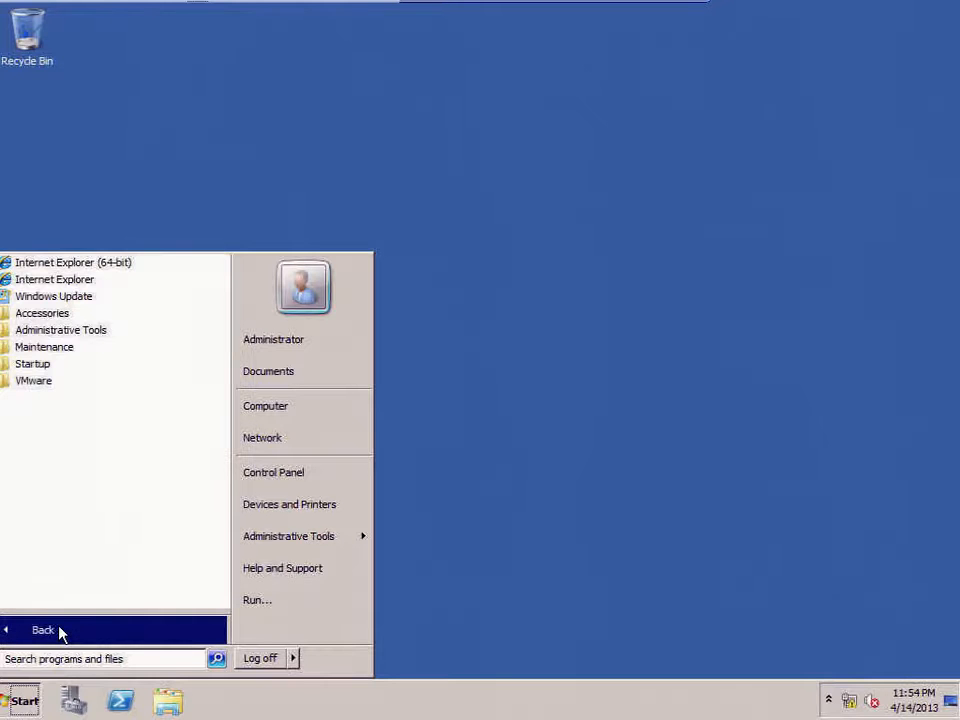
click(76, 336)
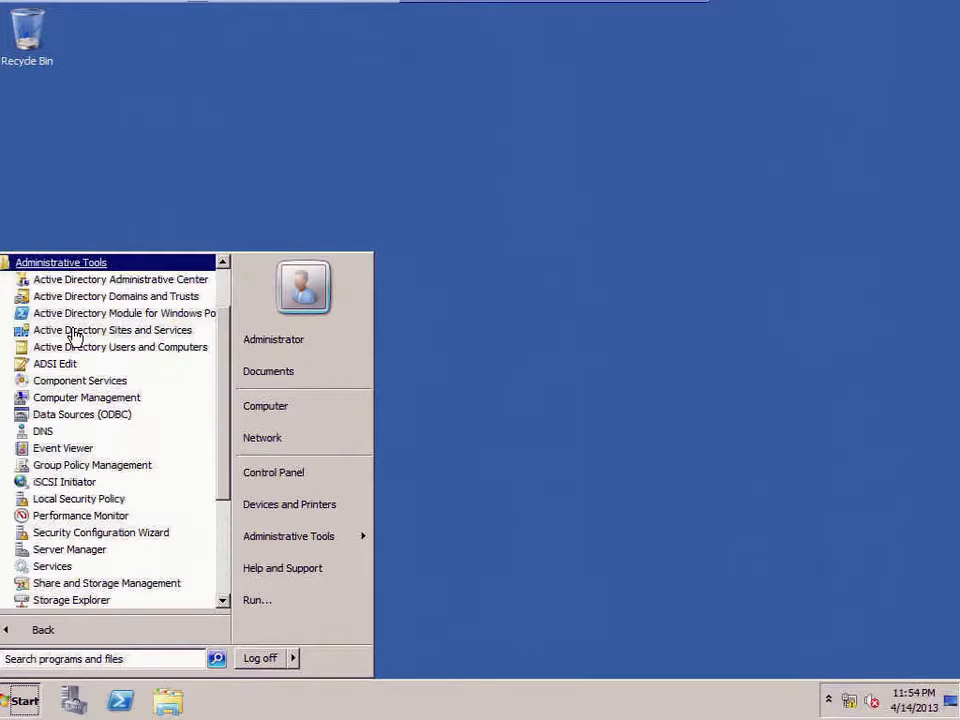
click(93, 347)
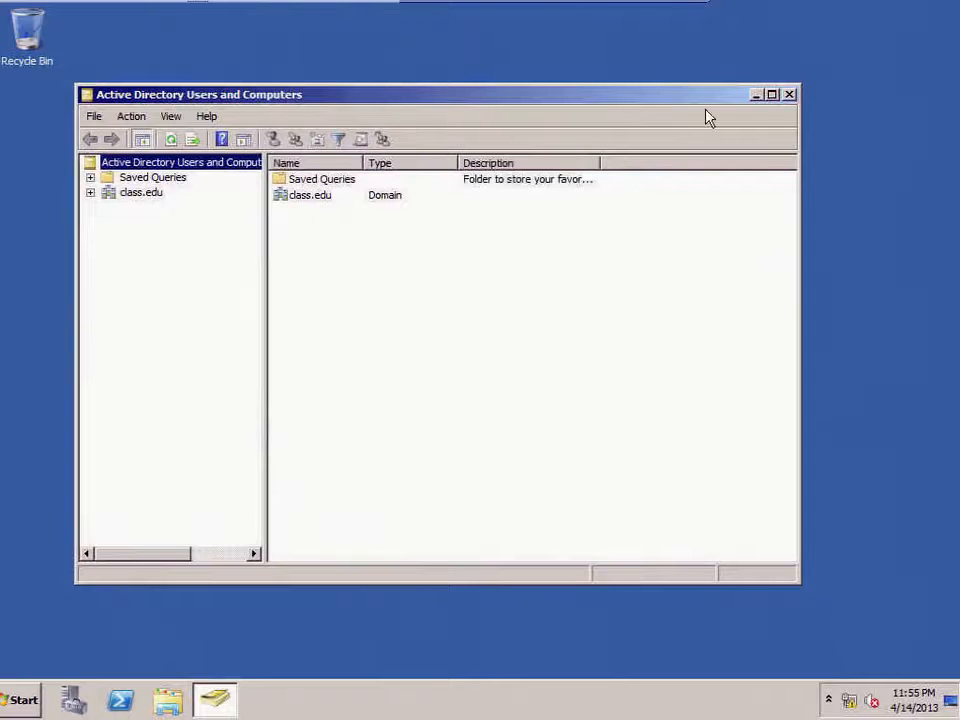
click(775, 96)
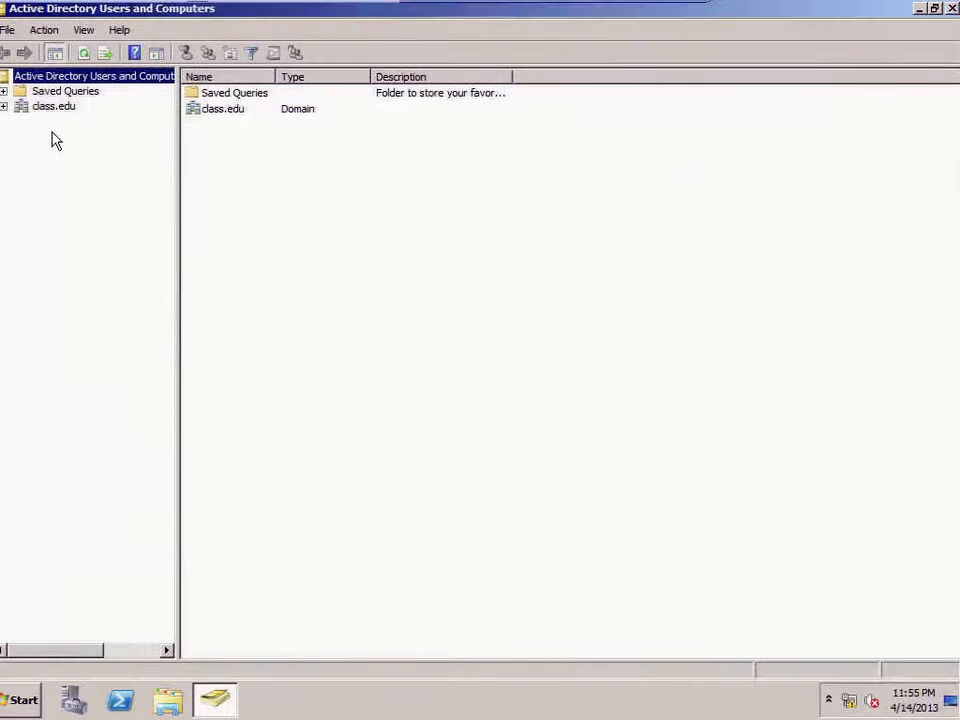
click(4, 106)
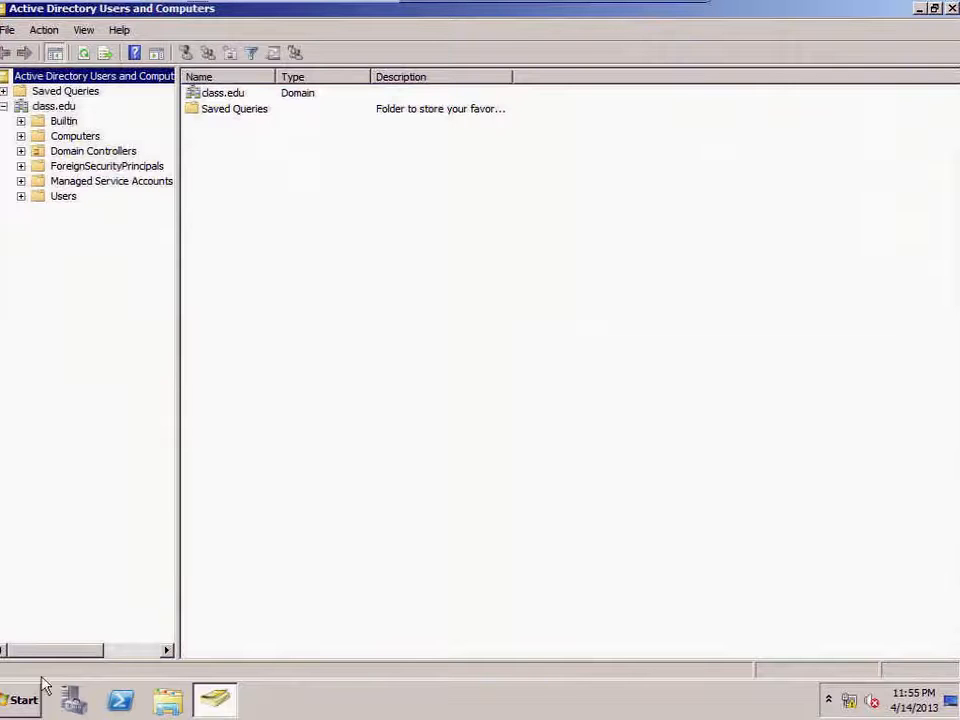
Step: Open an administrator Command Prompt and set its font to bold Consolas, size 20
click(24, 703)
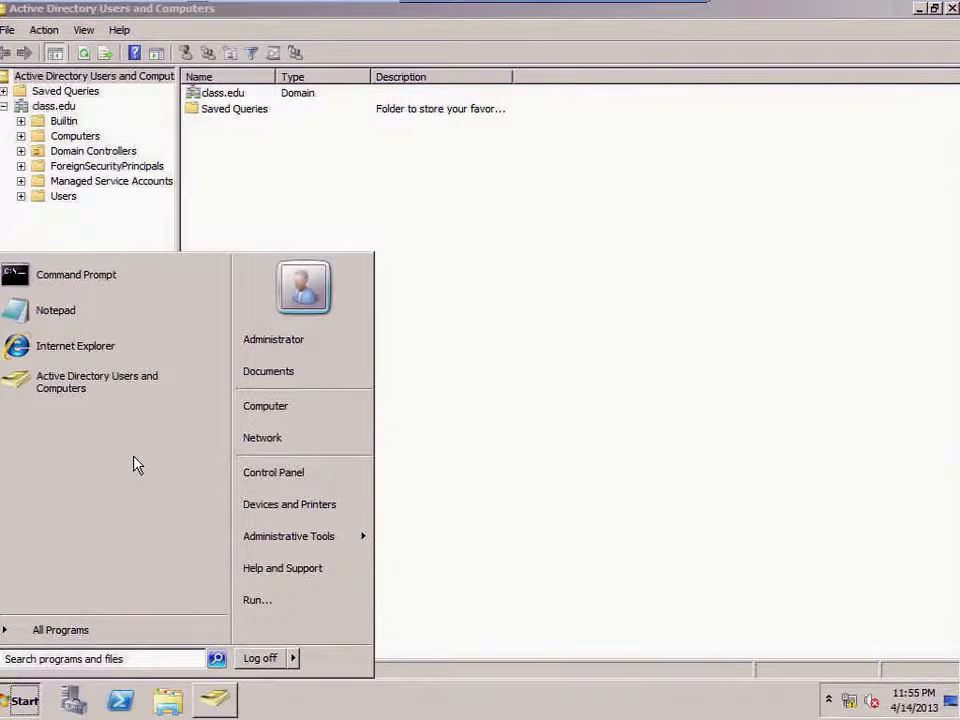
click(66, 285)
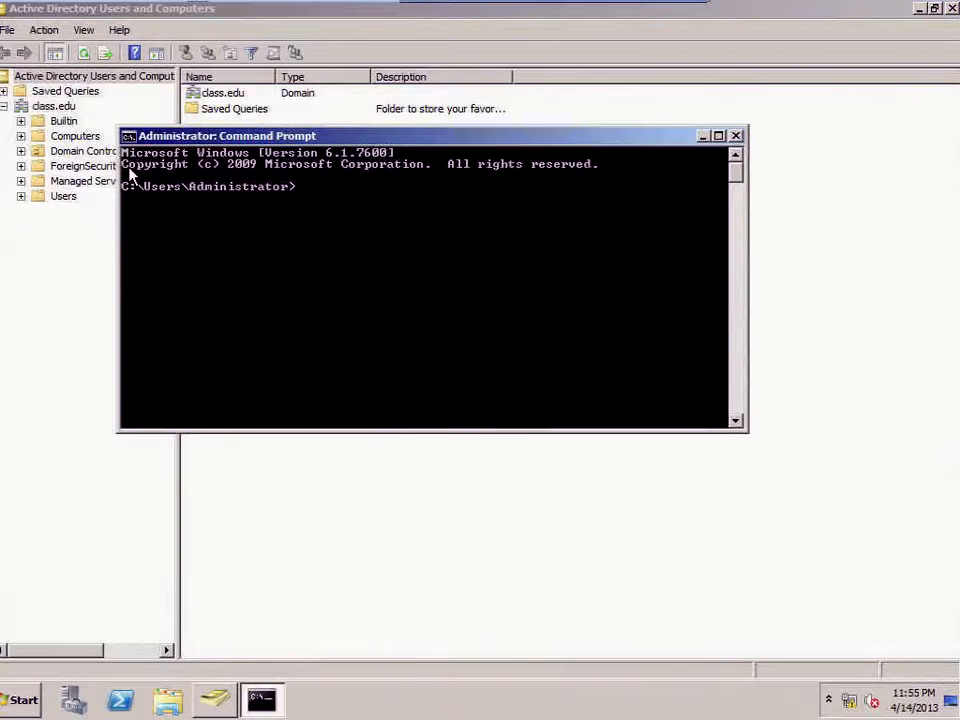
click(128, 137)
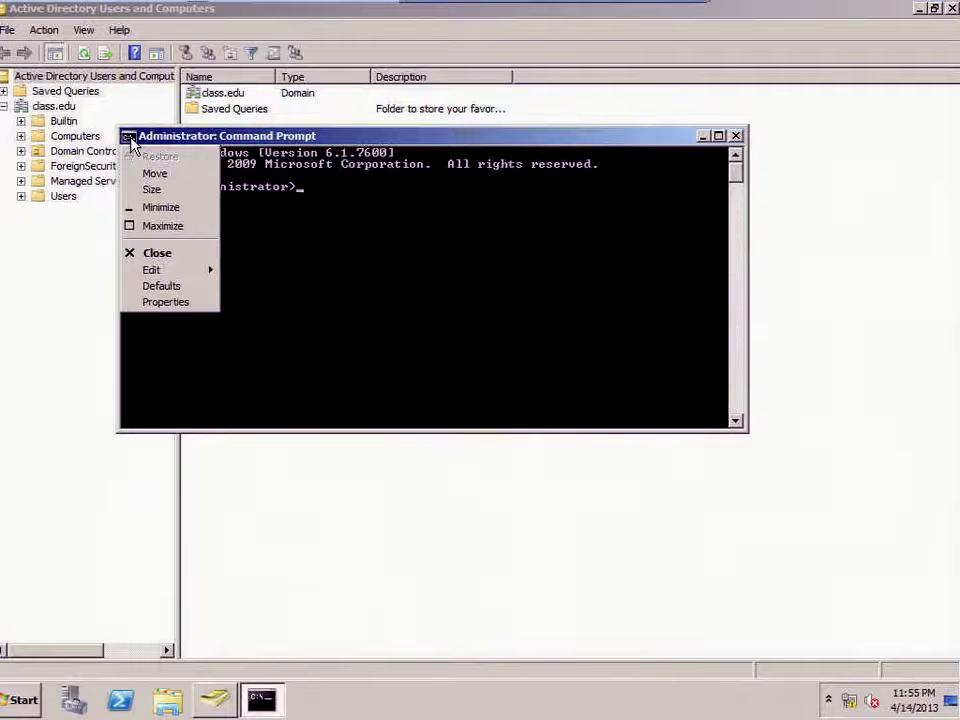
click(166, 303)
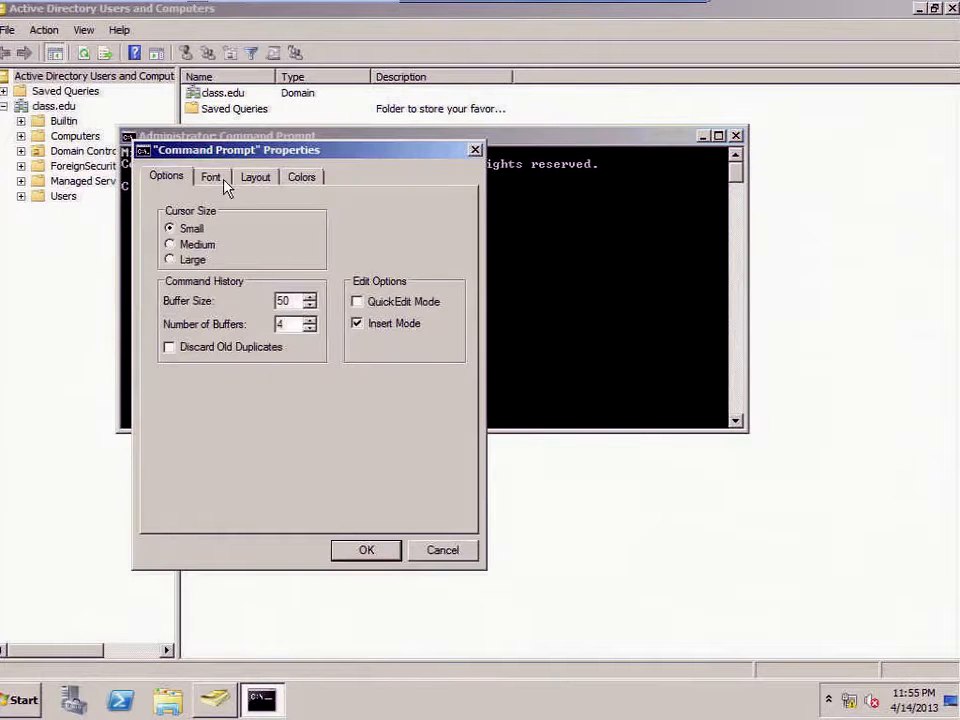
click(211, 177)
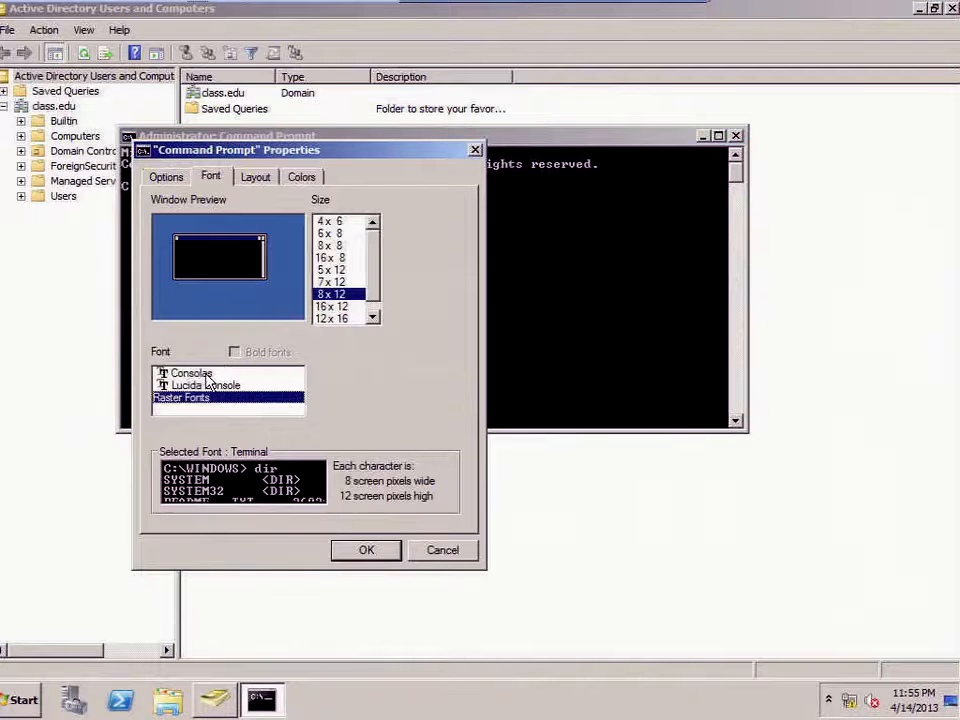
click(170, 373)
click(320, 289)
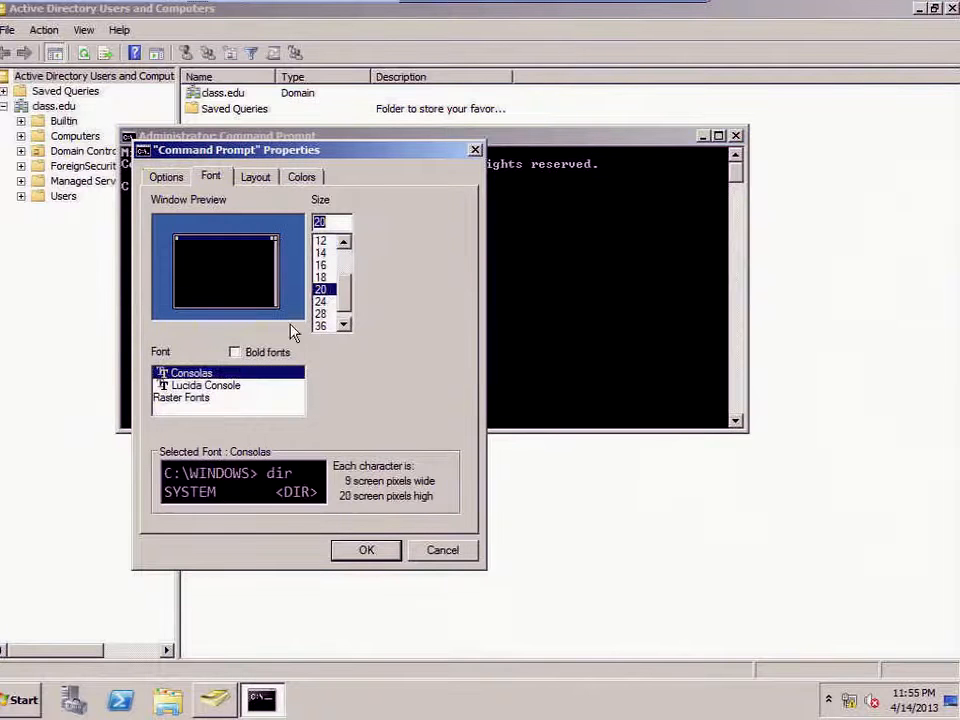
click(235, 354)
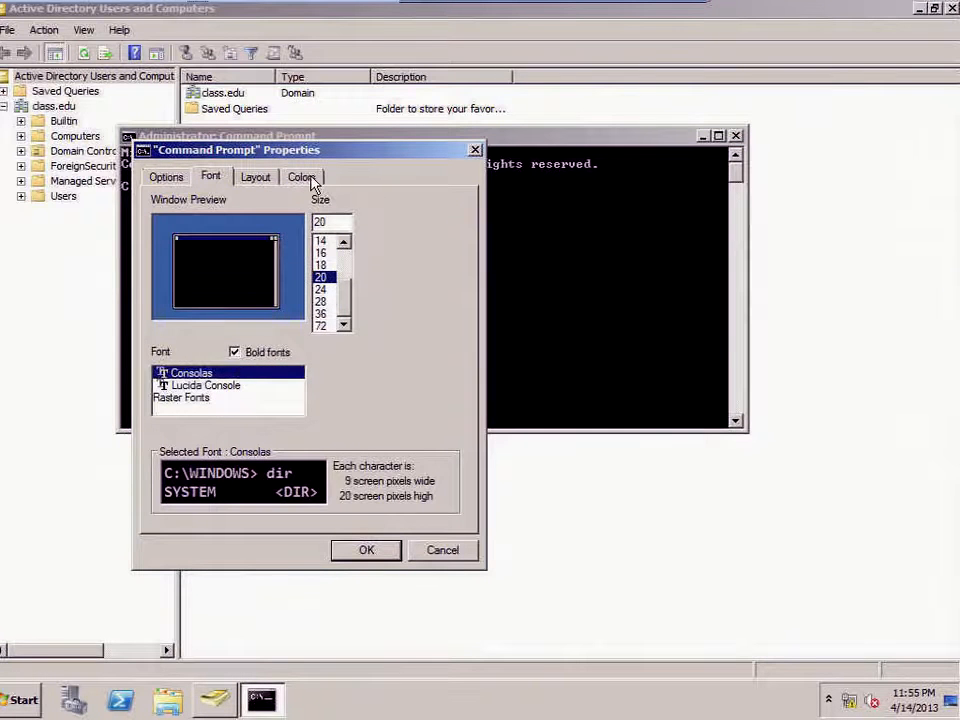
Step: Set the console colours to navy text on a white background
click(306, 178)
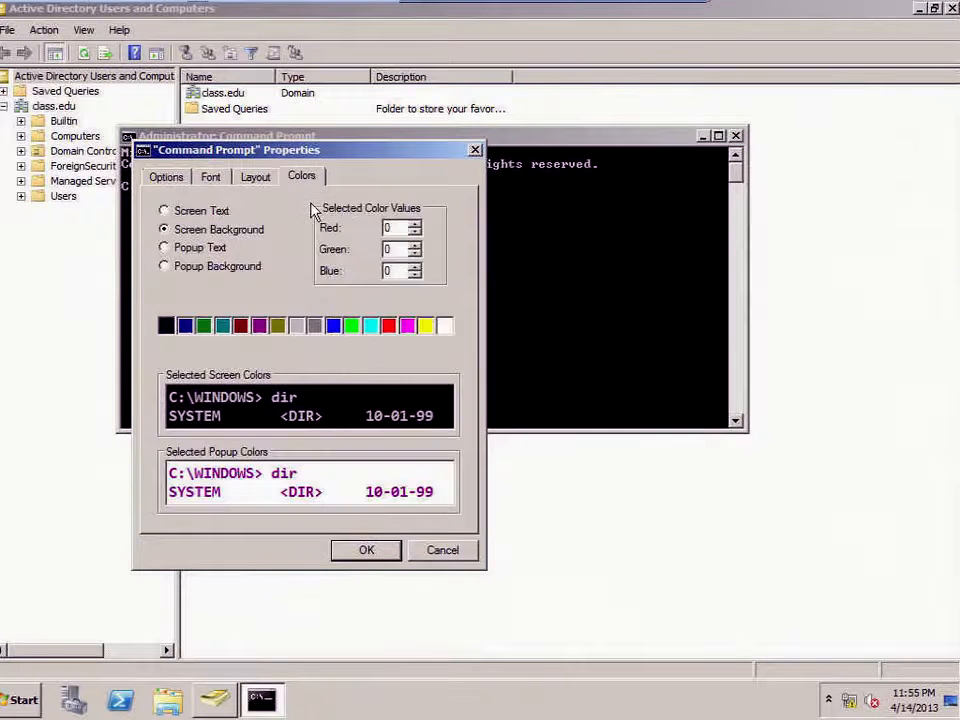
click(445, 326)
click(165, 212)
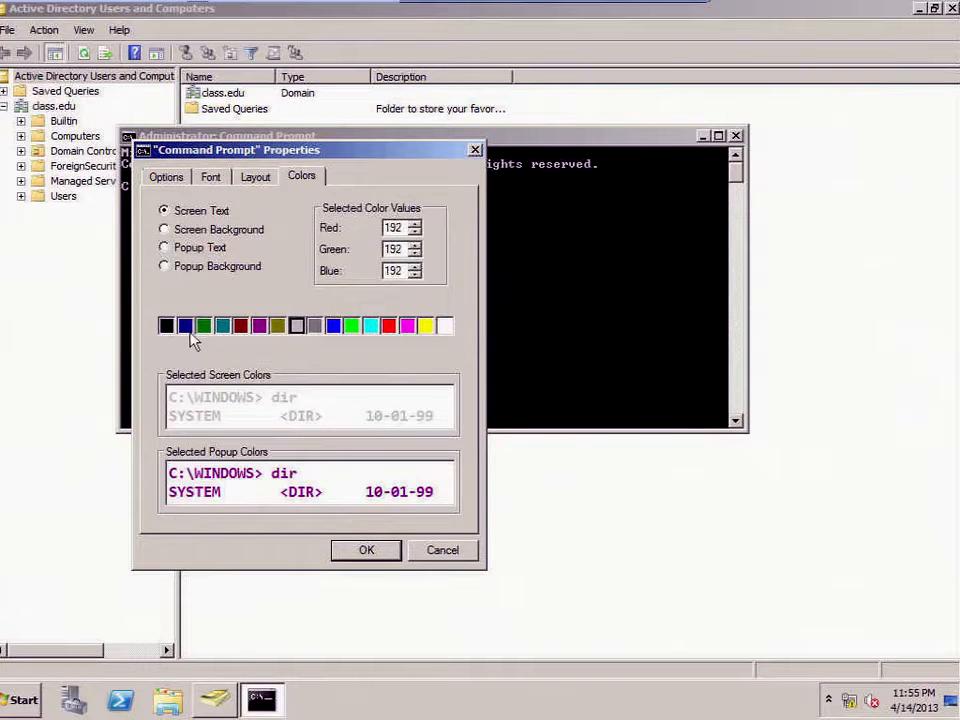
click(185, 326)
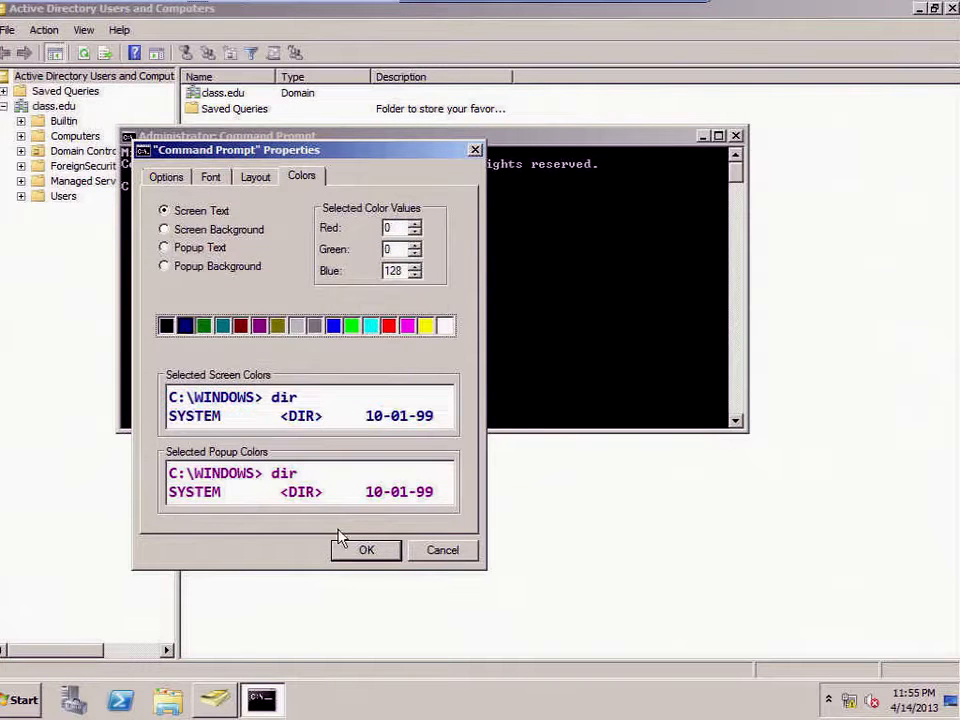
click(370, 553)
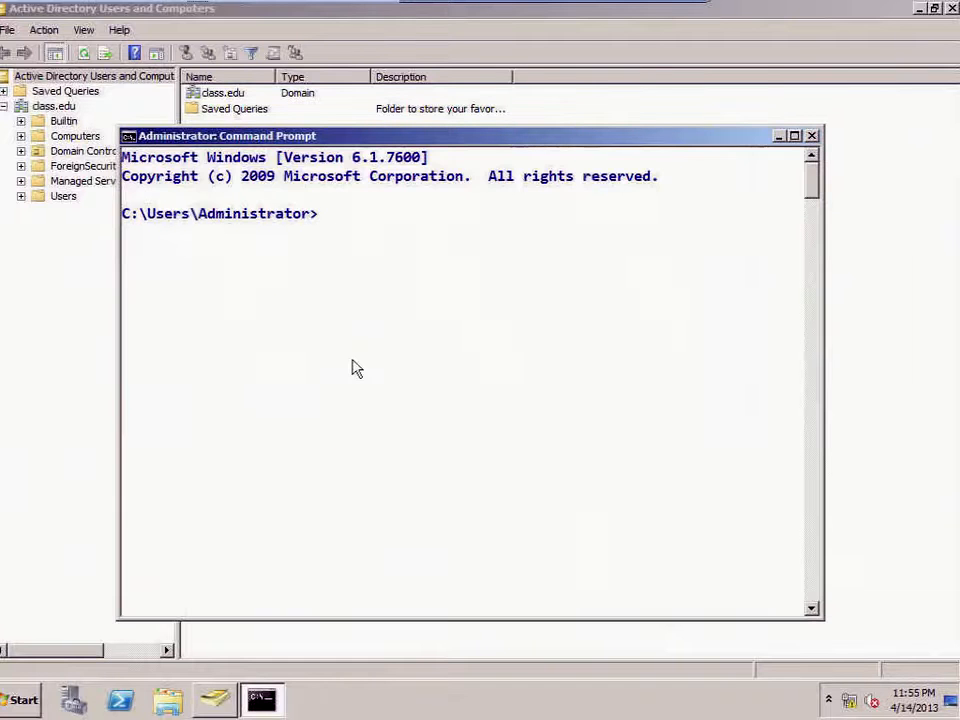
Step: Run cd\ and cls, create OU Citrix in class.edu, and add enabled user xsadmin
text(cd\)
key(Return)
text(cls)
key(Return)
text(dsadd)
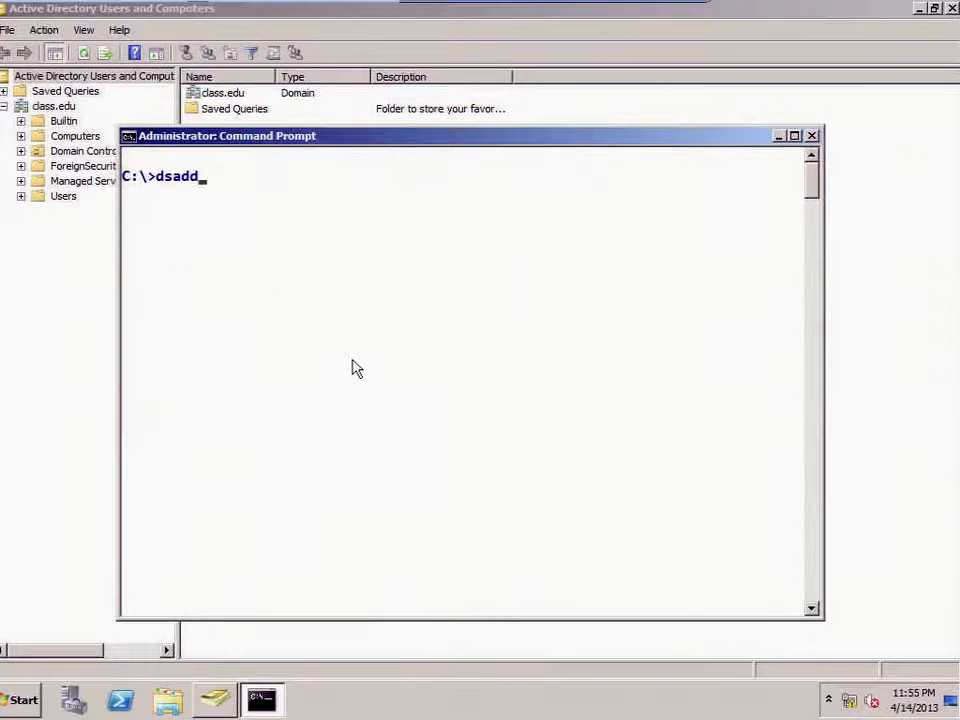
text( ou ou=Citrix)
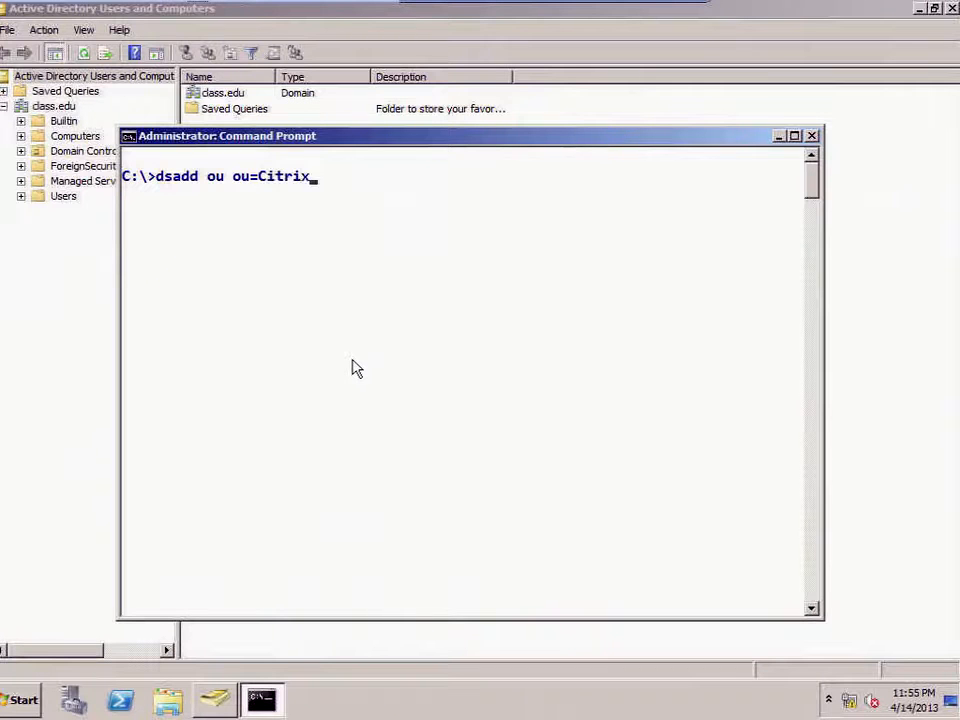
text(,dc=class,dc=edu)
key(Return)
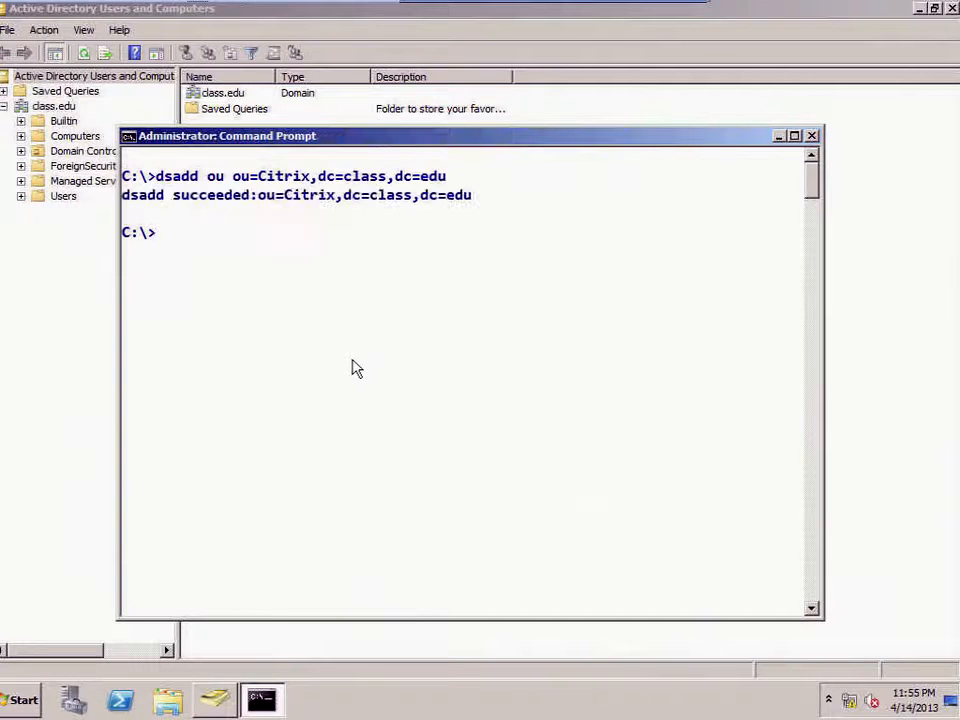
text(dsadd user )
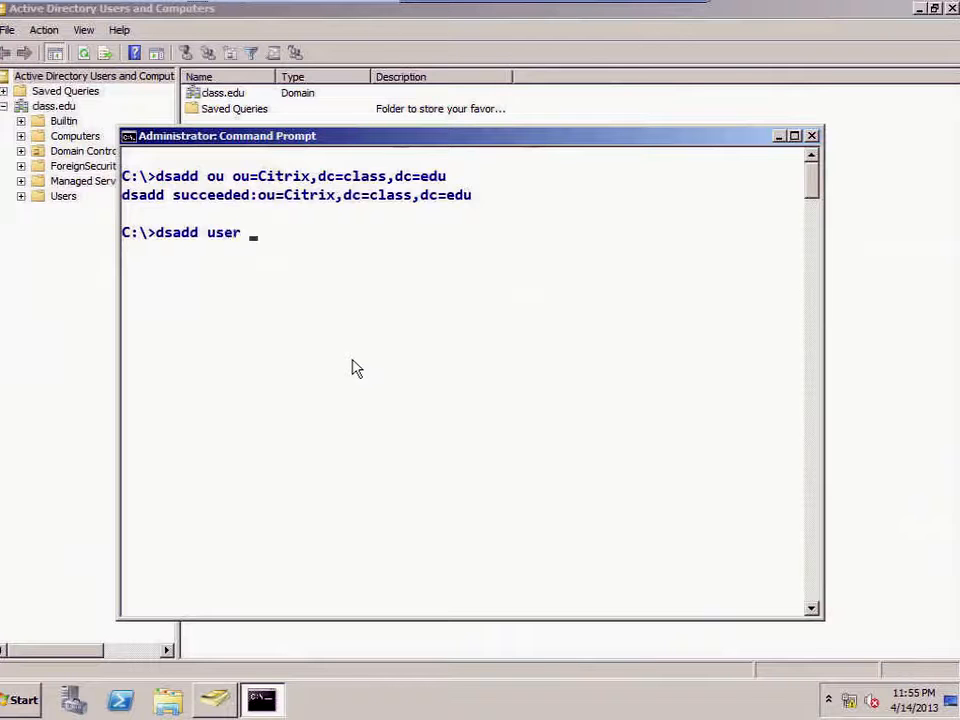
text(cn=xsadmin,dc=class,dc=edu -pwd P@ssw0rd -disabled no)
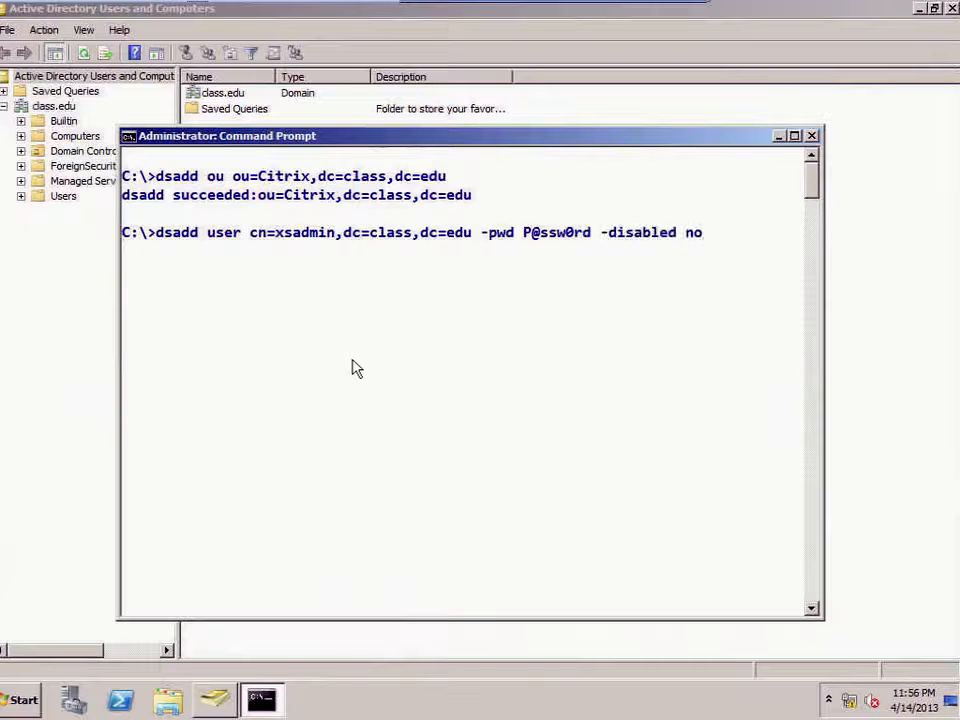
key(Return)
Step: Create enabled user xsuser1 by editing the recalled dsadd user command
key(Up)
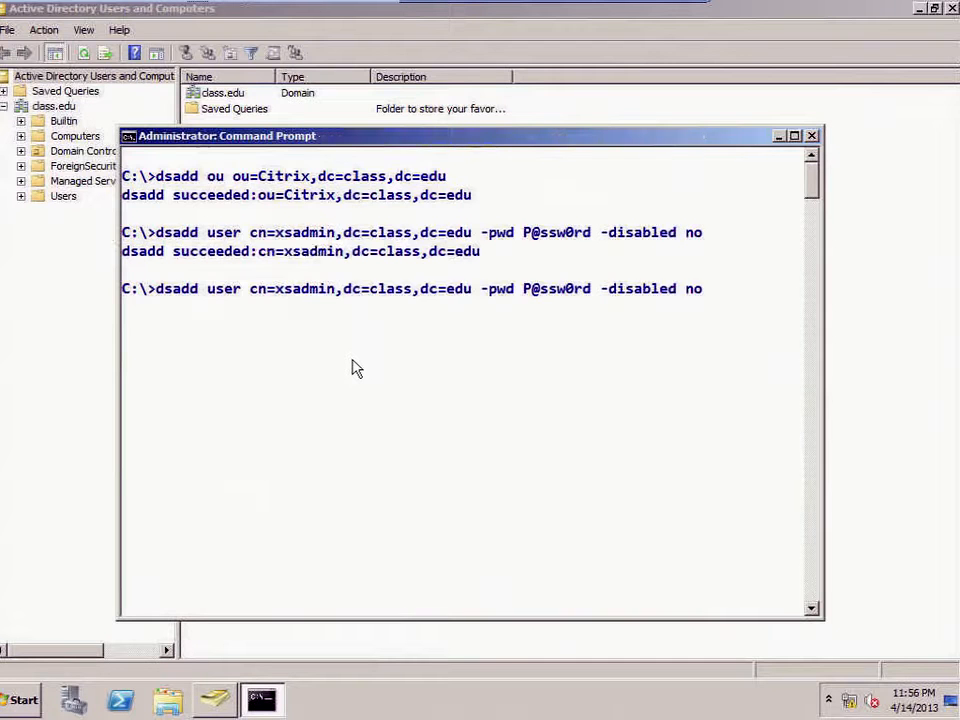
key(Home)
key(Right)
key(Right)
key(Right)
key(Right)
key(Right)
key(Right)
key(Right)
key(Right)
key(Right)
key(Right)
key(BackSpace)
key(BackSpace)
key(BackSpace)
key(BackSpace)
key(BackSpace)
text(user1)
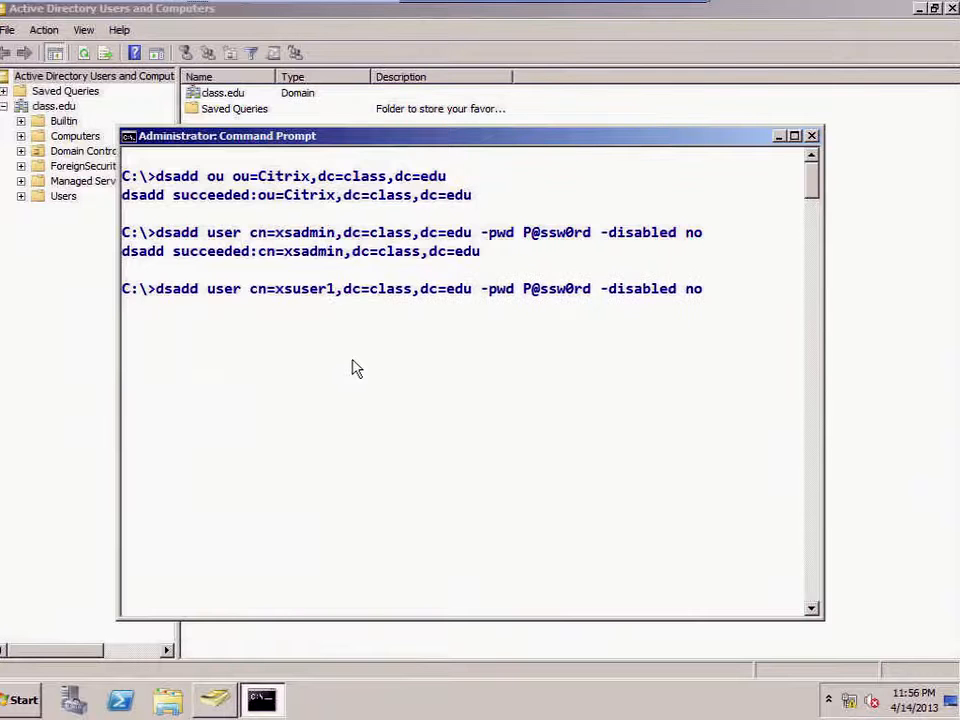
key(Return)
Step: Create user xsuser2, then the group cn=xsgroup,dc=class,dc=edu
key(Up)
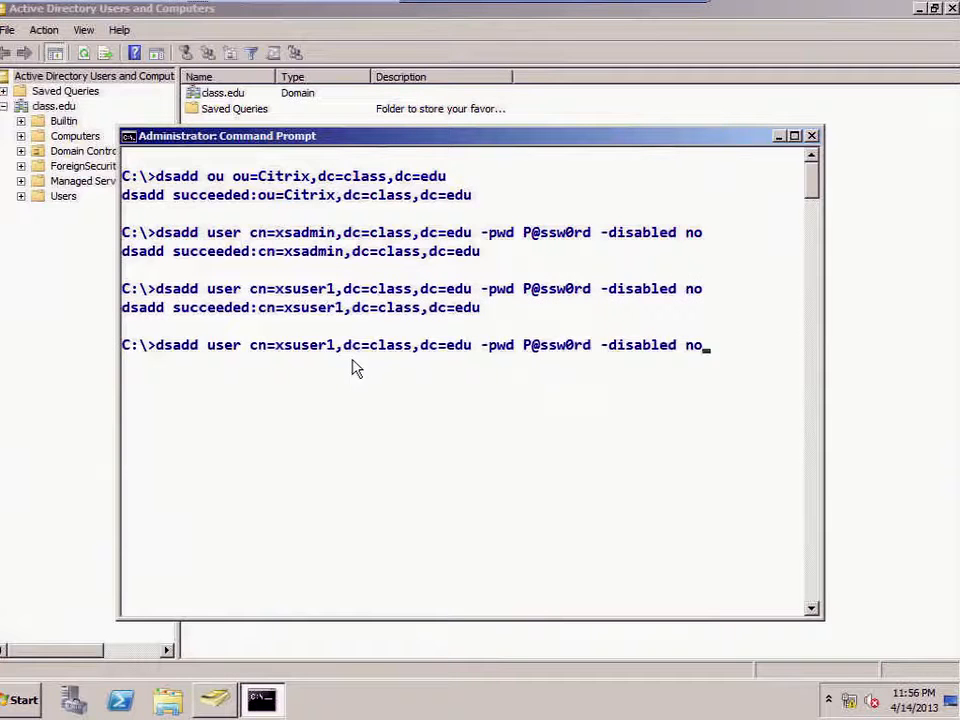
key(Right)
key(Right)
key(Right)
key(Right)
key(Right)
key(Right)
text(2)
key(Return)
text(dsadd)
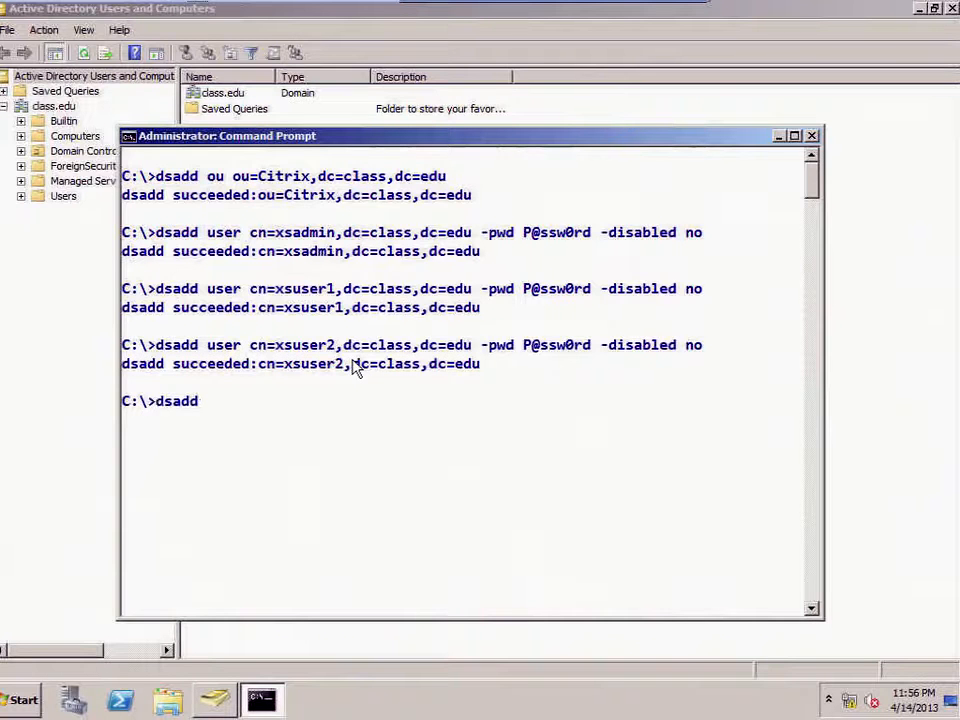
text( group cn)
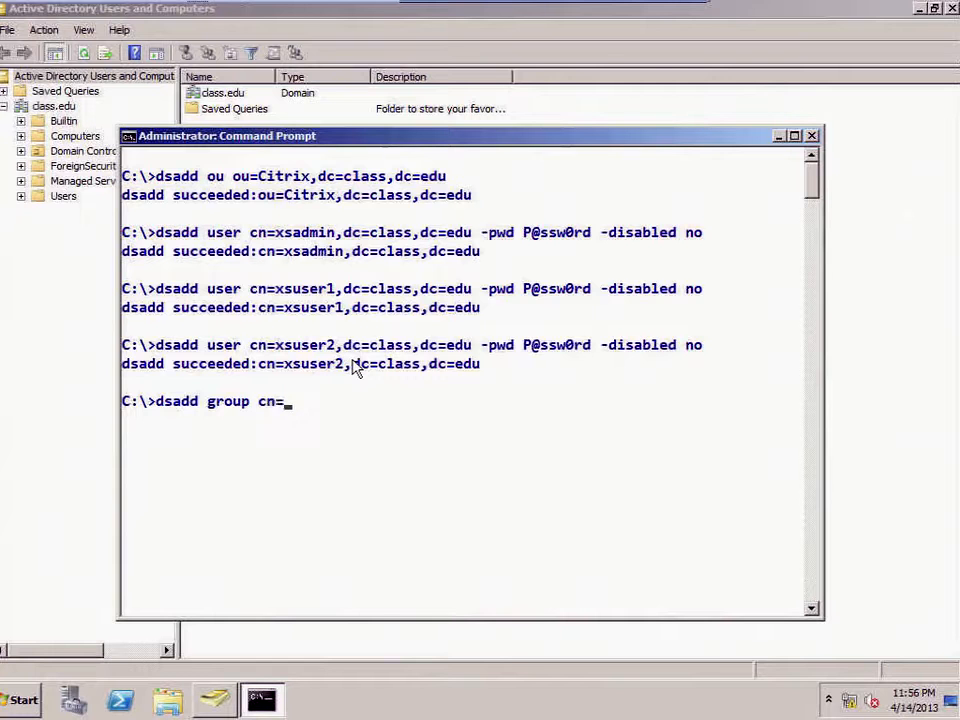
text(=xsgroup,dc=cla)
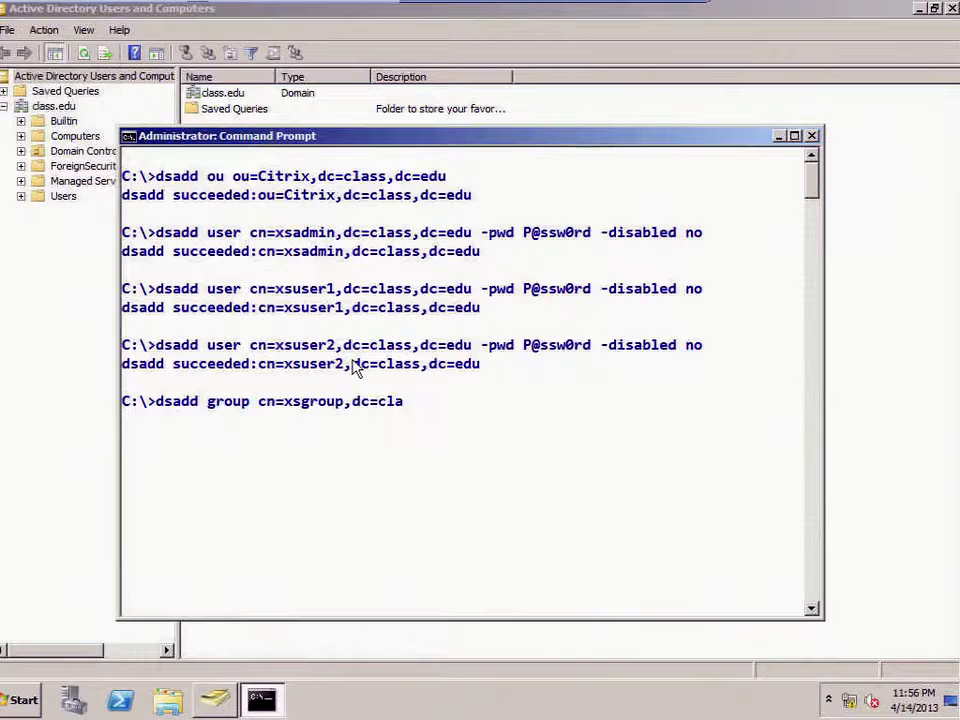
text(ss,dc=edu)
key(Return)
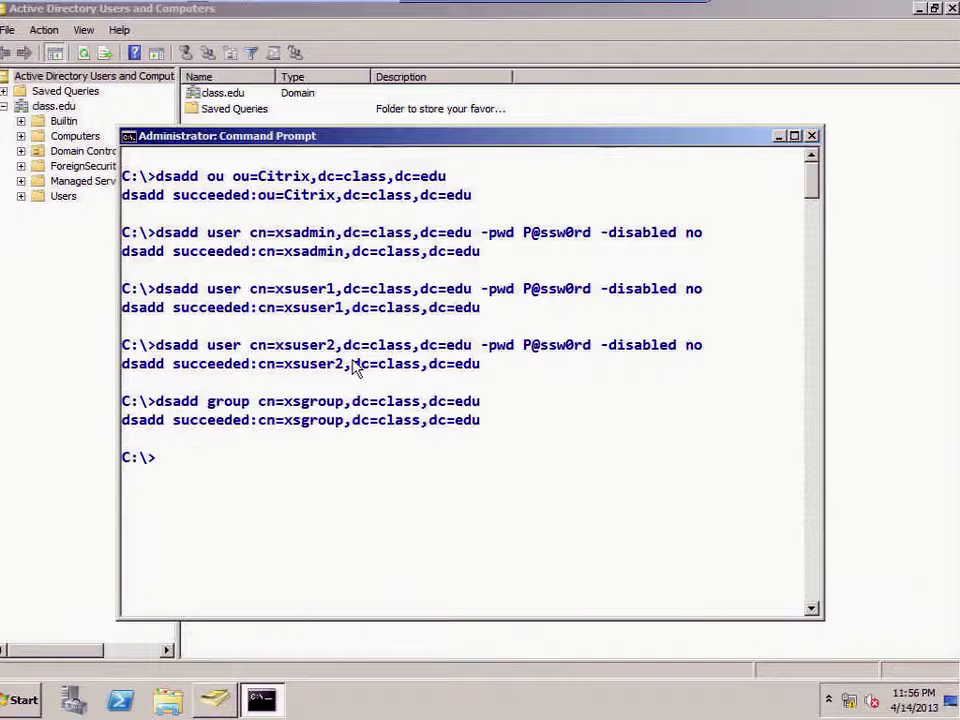
Step: Move xsadmin, xsgroup, xsuser1 and xsuser2 from the class.edu root into the Citrix OU
click(68, 206)
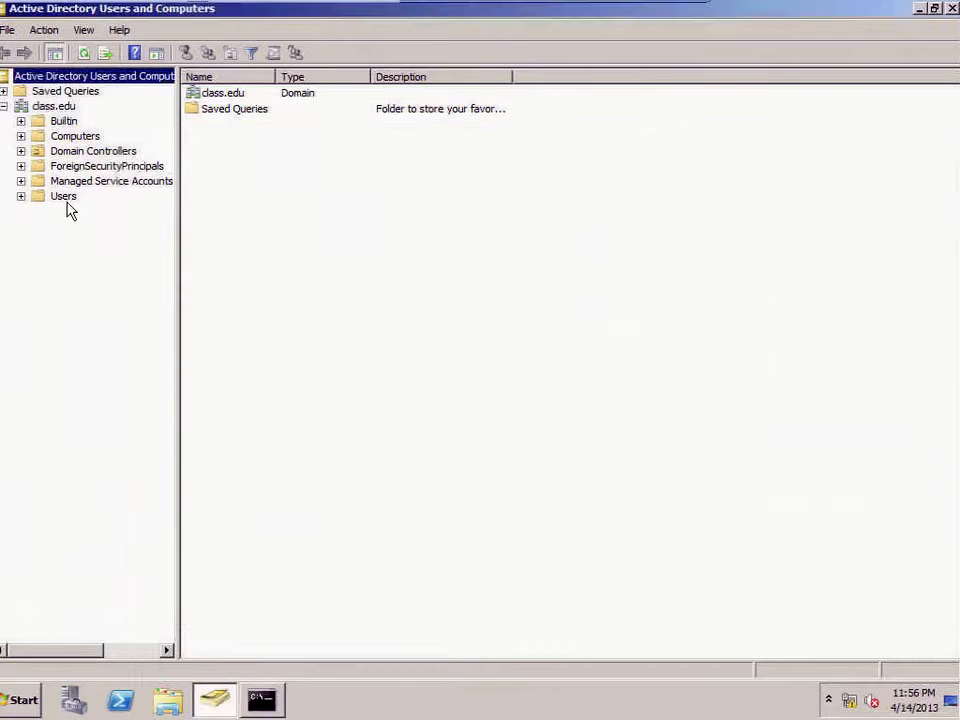
click(53, 106)
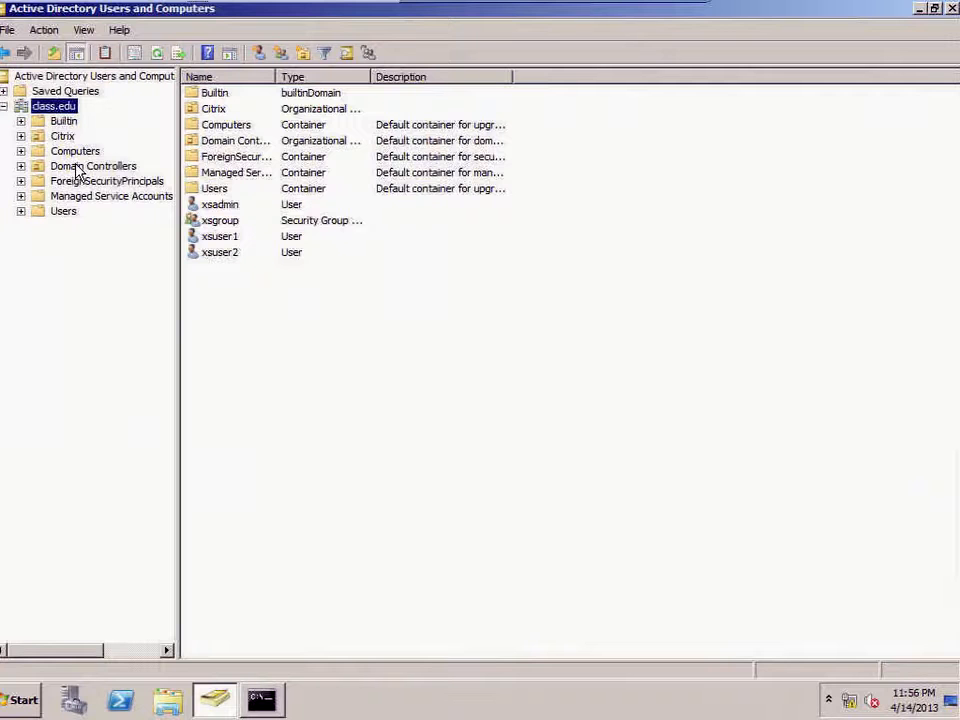
click(222, 207)
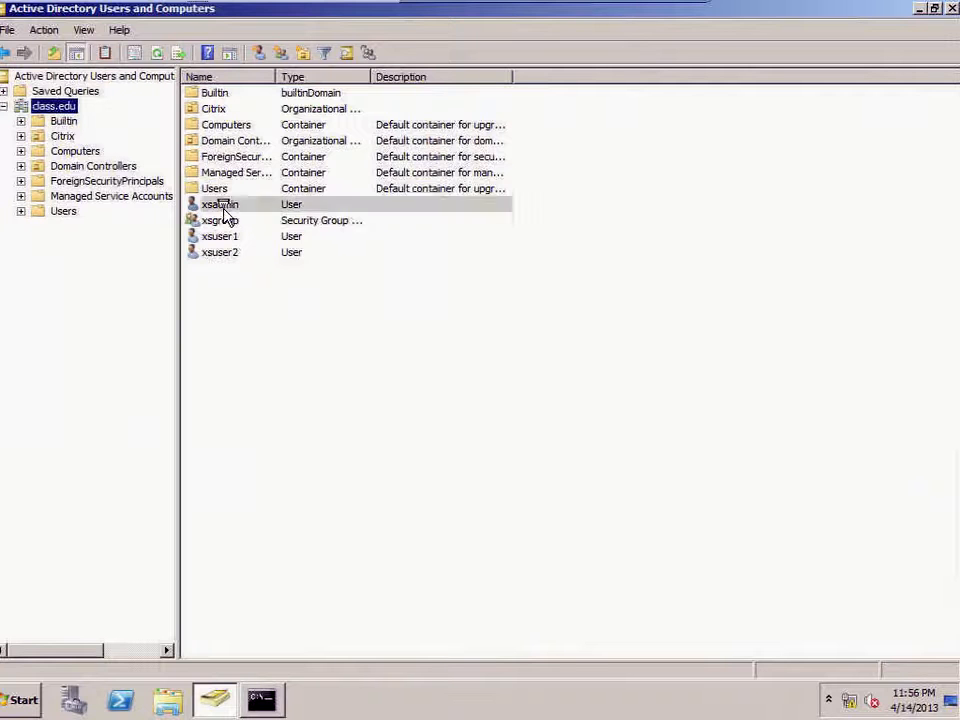
key(shift+Down)
key(shift+Down)
key(shift+Down)
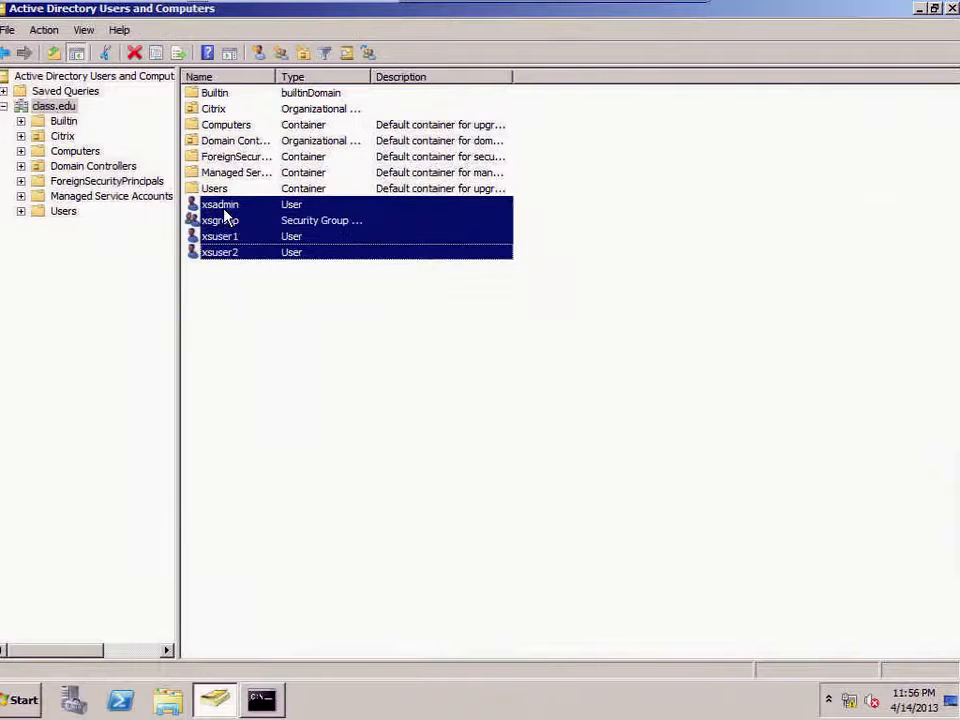
drag(225, 215, 58, 139)
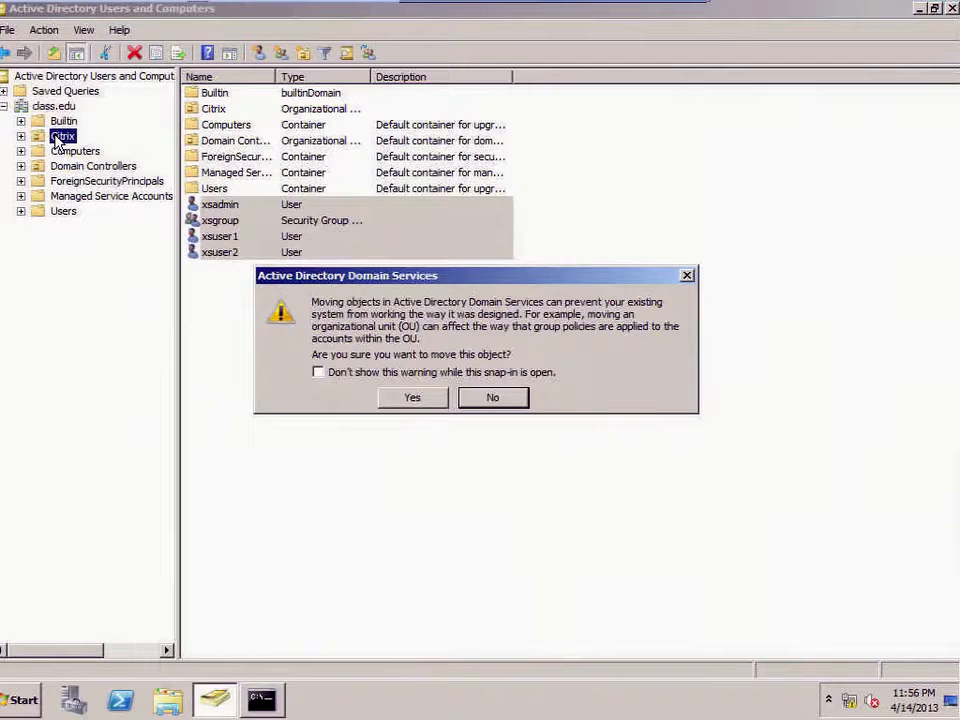
click(406, 398)
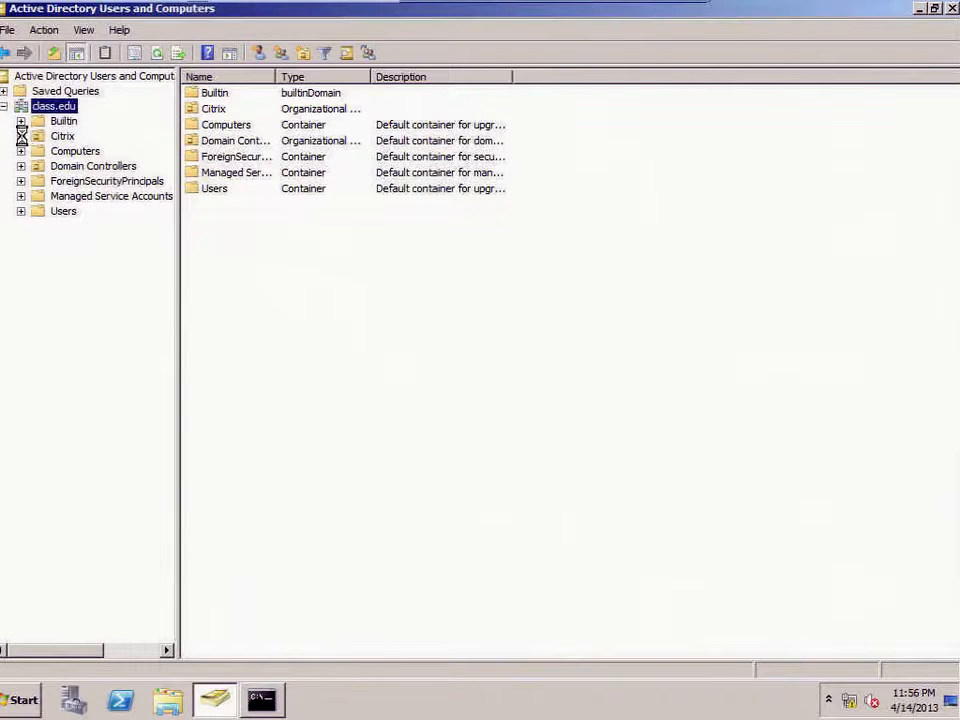
click(70, 138)
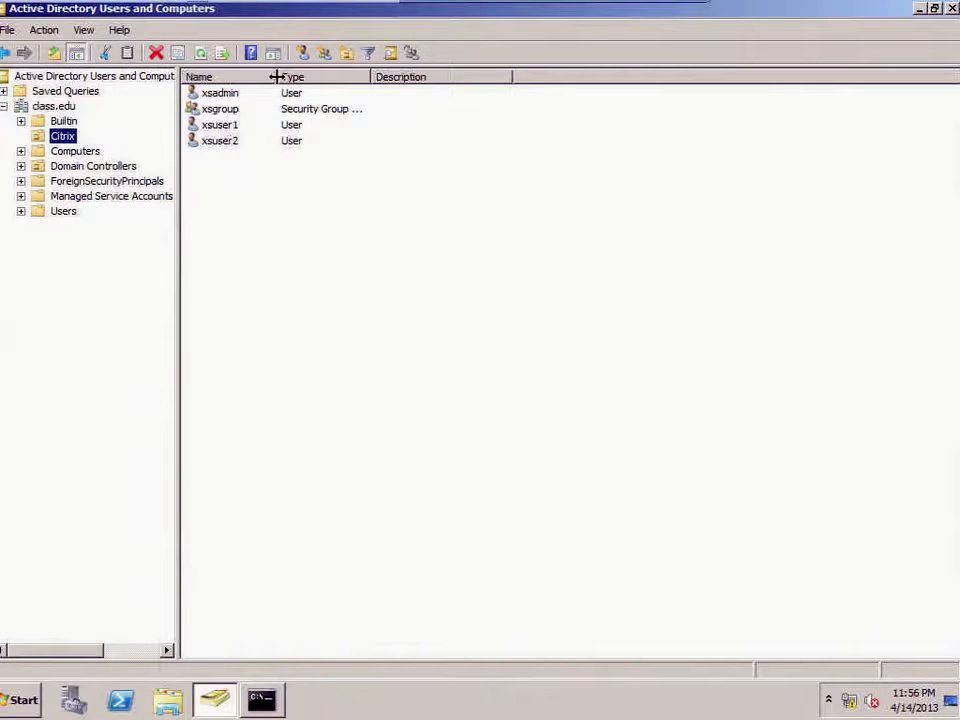
Step: Add the selected xsuser1 and xsuser2 accounts to the xsgroup group
drag(273, 77, 241, 77)
click(229, 127)
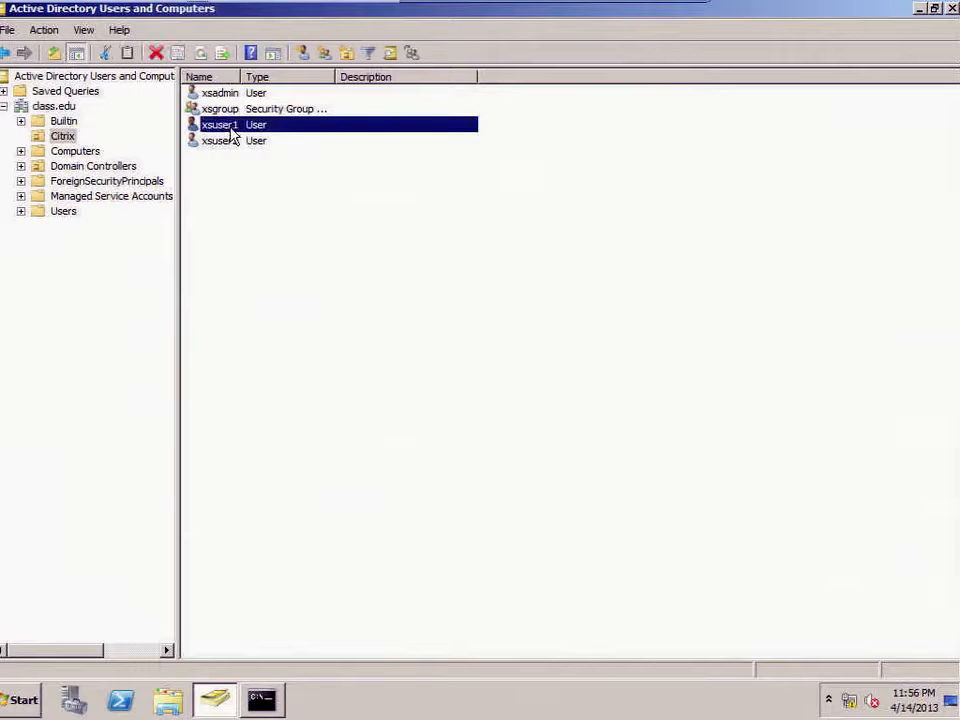
shift+click(232, 145)
right_click(232, 145)
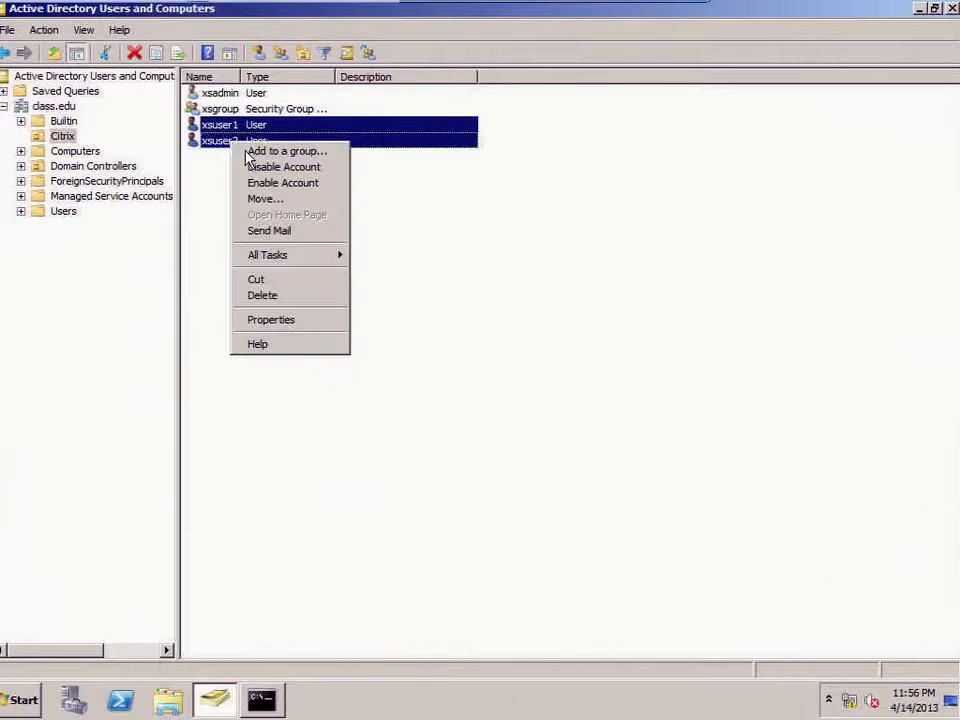
click(248, 152)
text(xsgroup)
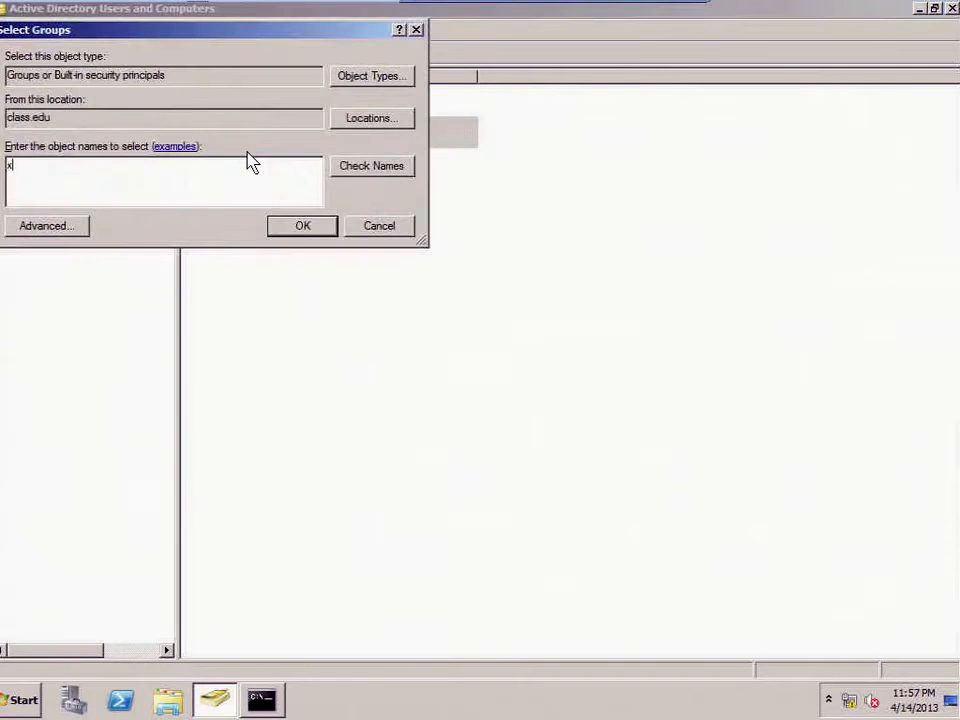
key(Return)
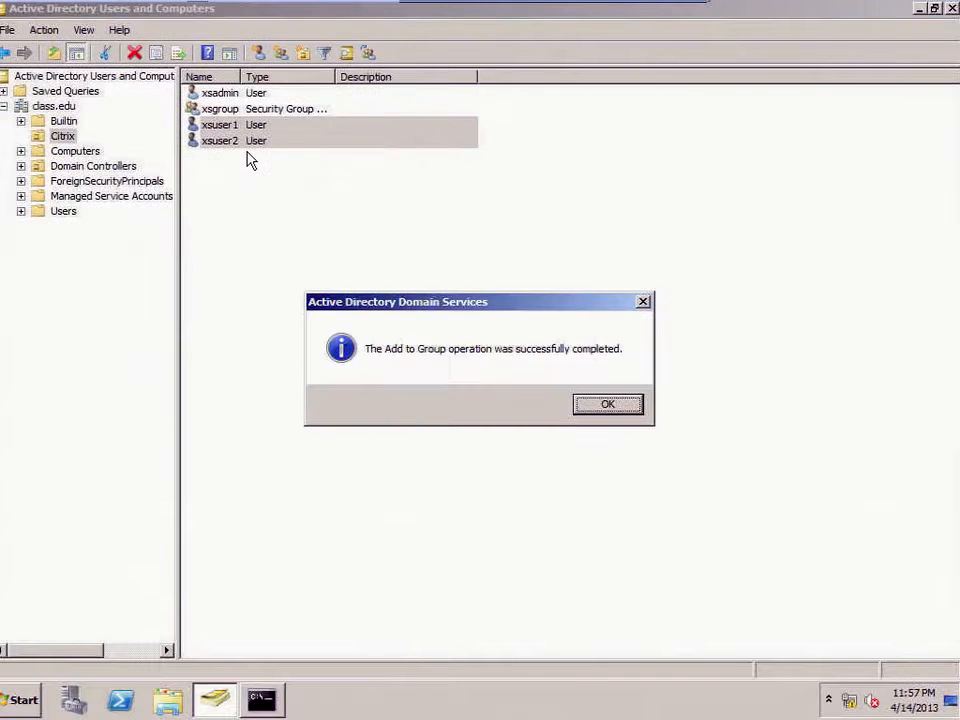
key(Return)
Step: Confirm in xsgroup's Members list that xsuser1 and xsuser2 are included
double_click(234, 110)
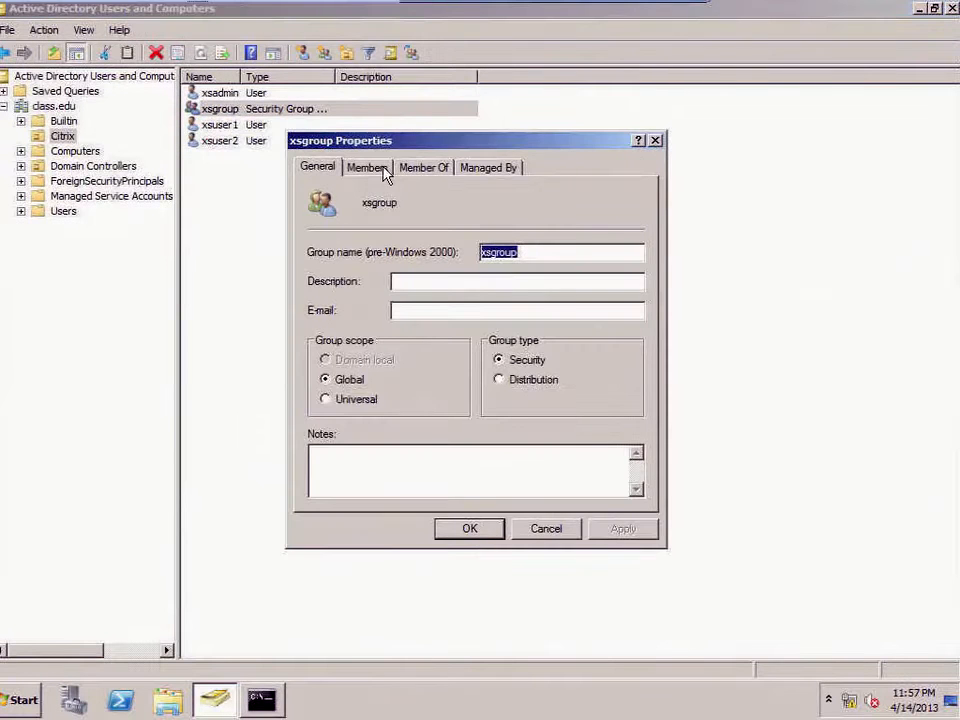
click(386, 169)
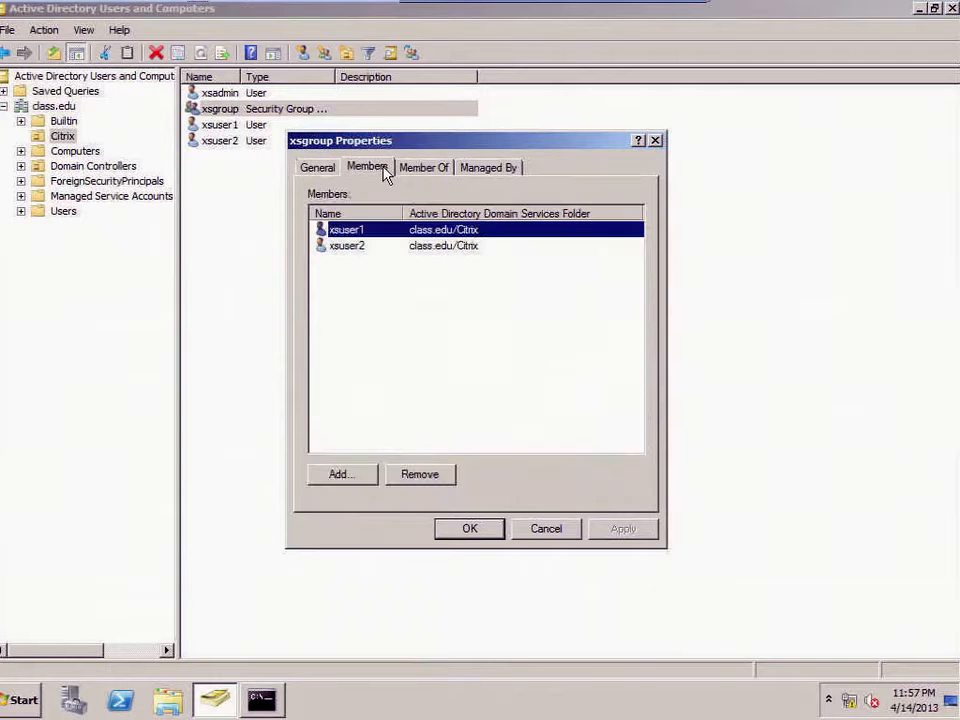
key(Escape)
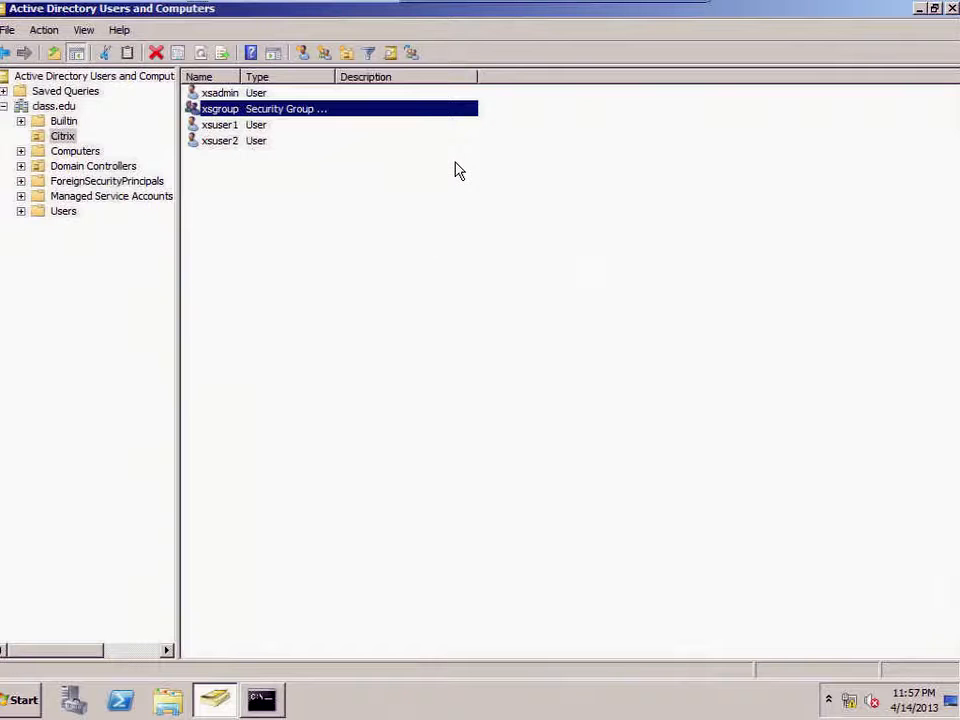
Step: Rerun the earlier dsadd user command with ou=citrix added, creating xsuser3 in Citrix
click(261, 698)
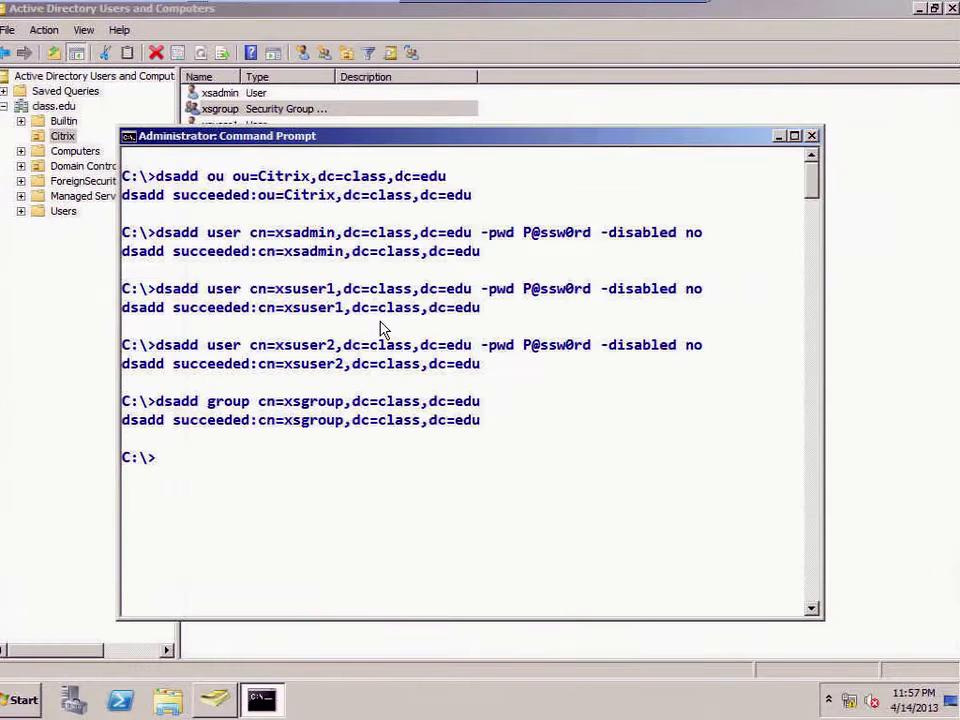
text(cls)
key(Return)
key(Up)
key(Up)
key(Up)
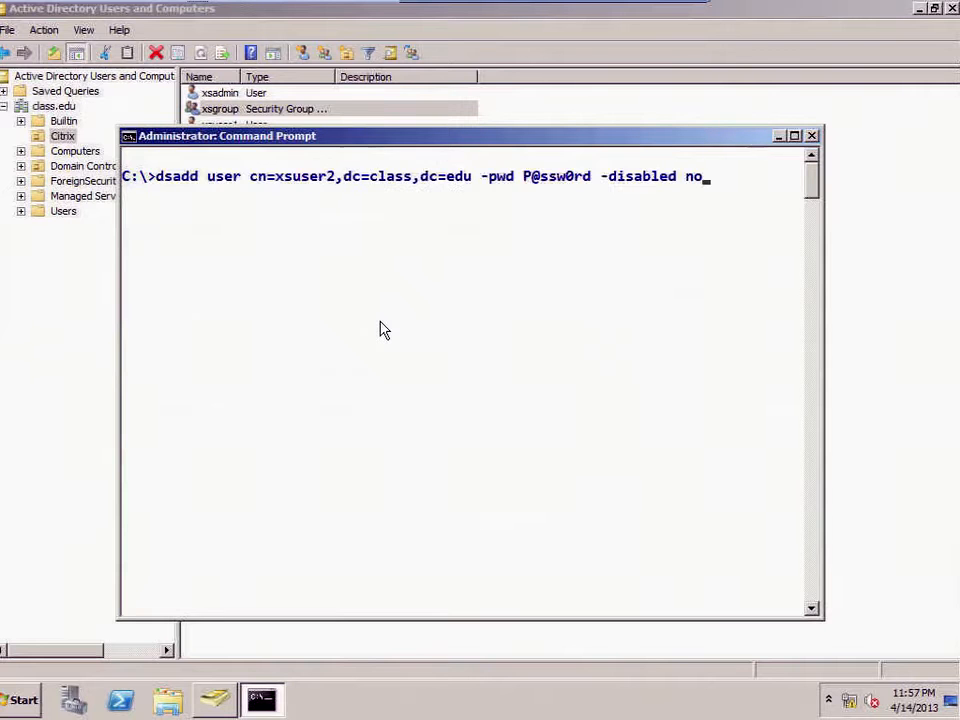
key(Right)
key(Right)
key(Right)
key(Right)
key(Right)
key(Right)
key(Right)
key(Right)
key(Right)
key(Right)
key(Right)
key(Right)
key(Right)
key(Right)
key(Right)
key(Right)
key(Right)
key(Right)
key(Right)
key(Right)
text(ou=citrix,)
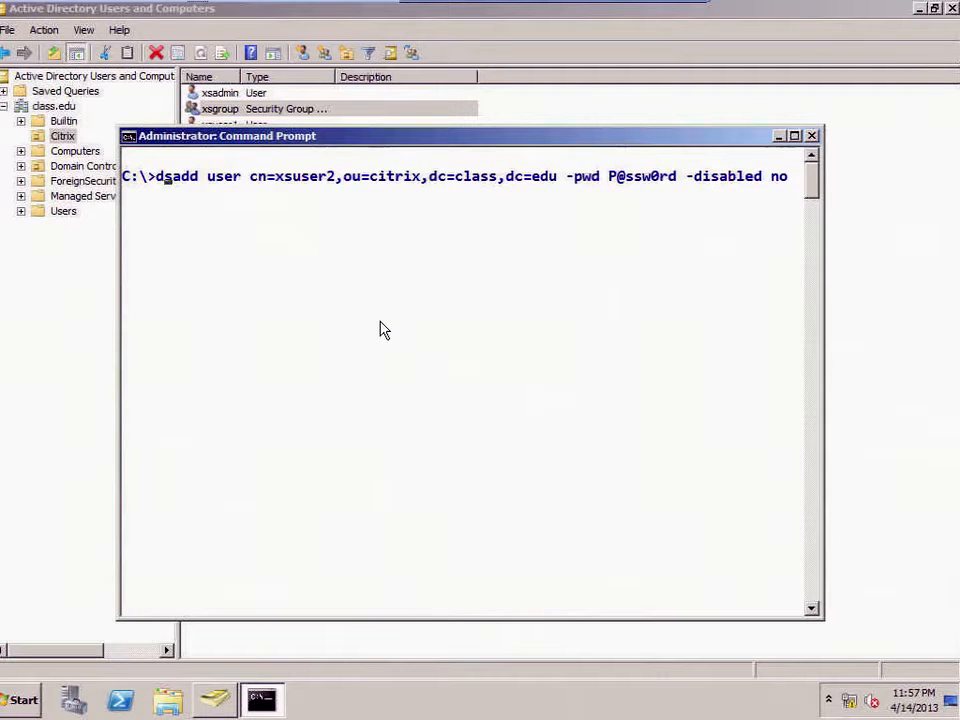
key(Right)
key(Right)
key(Right)
key(Right)
key(Right)
key(Right)
key(Right)
key(Right)
key(Right)
key(Right)
key(Right)
key(Right)
key(Right)
key(BackSpace)
text(3)
key(Return)
Step: Reuse the xsuser3 dsadd command to create xsuser4 in the Citrix OU
key(Up)
key(Home)
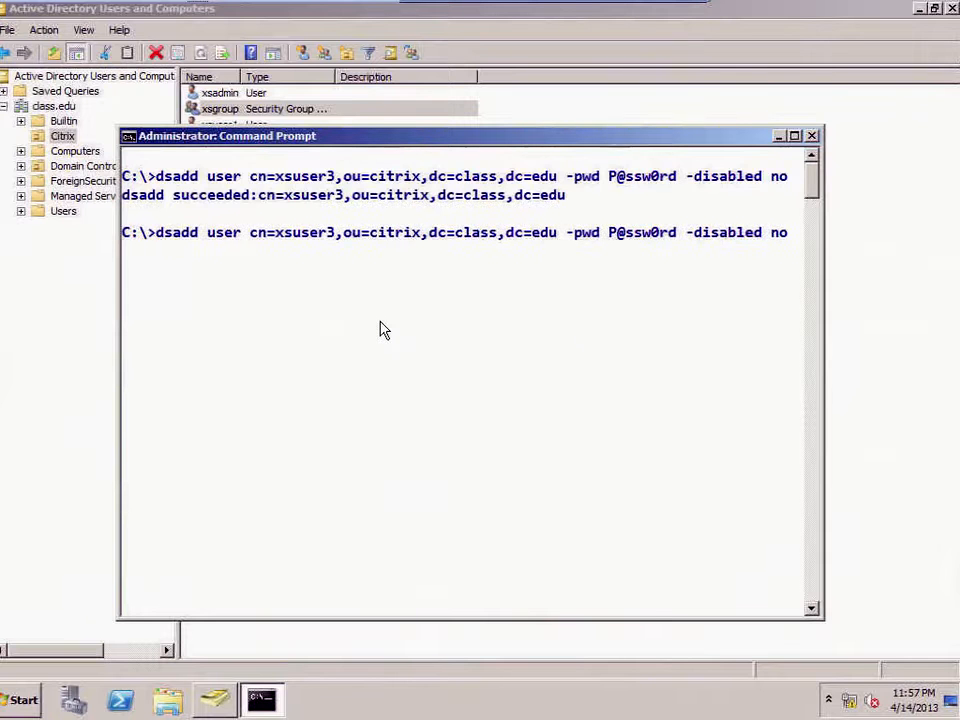
key(BackSpace)
text(4)
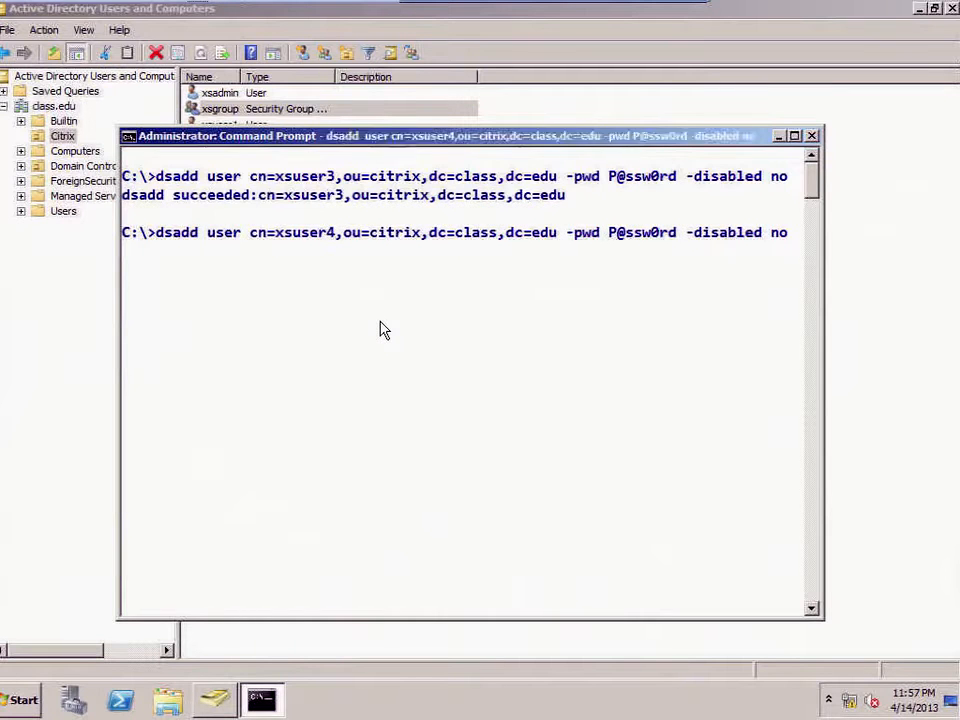
key(Return)
Step: Clear the console with cls and close it with exit
text(cls)
key(Return)
text(exit)
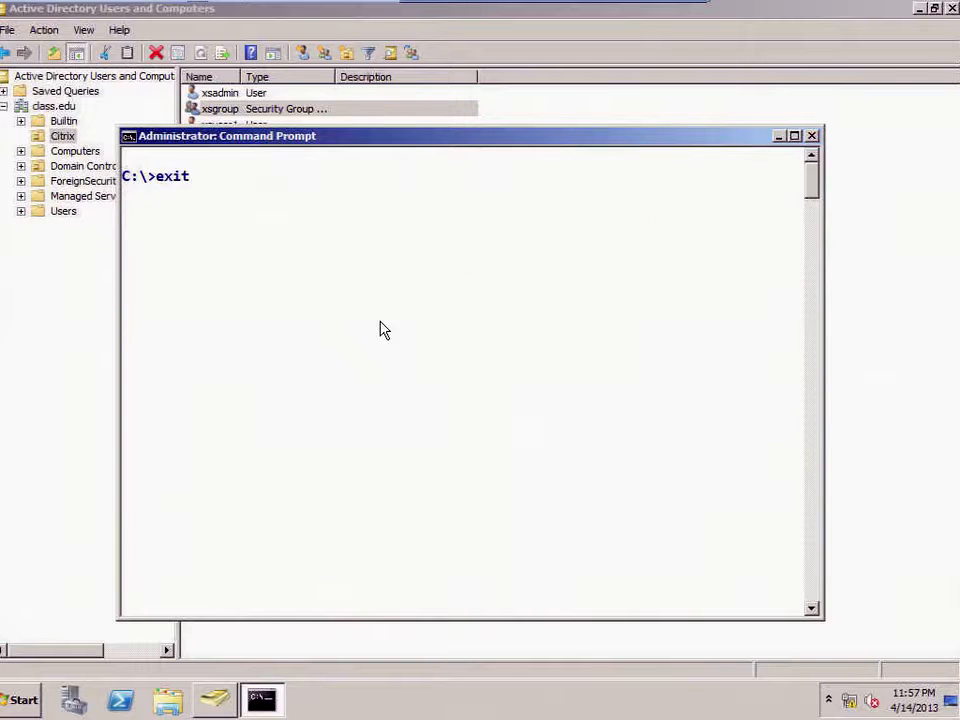
key(Return)
Step: Refresh the Citrix OU to confirm xsuser3 and xsuser4 appear, then close Active Directory Users and Computers
click(38, 136)
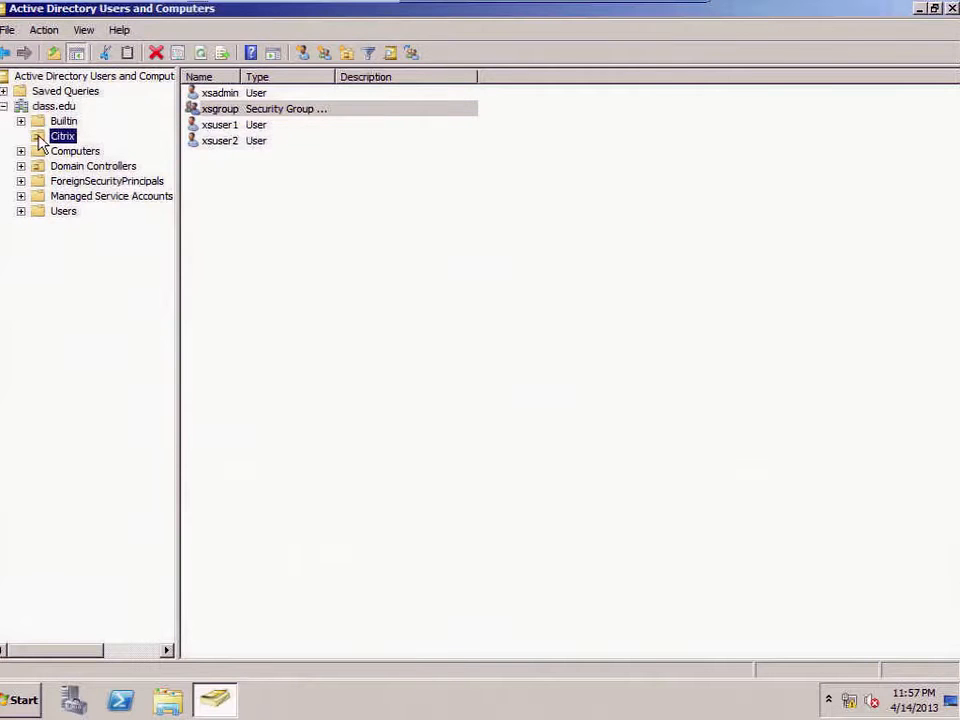
click(215, 157)
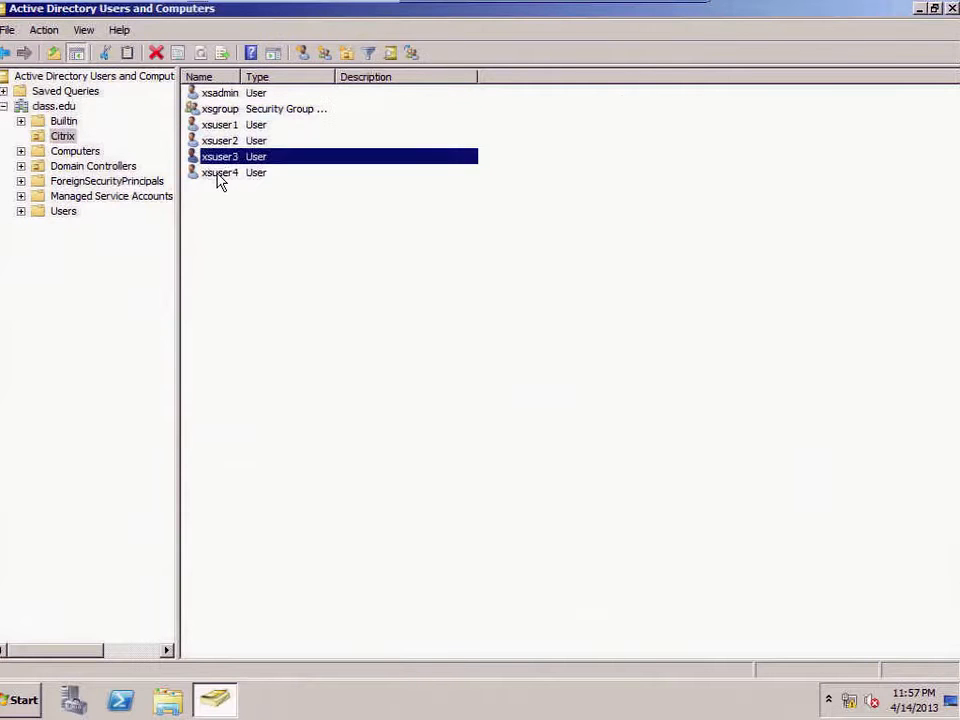
click(217, 172)
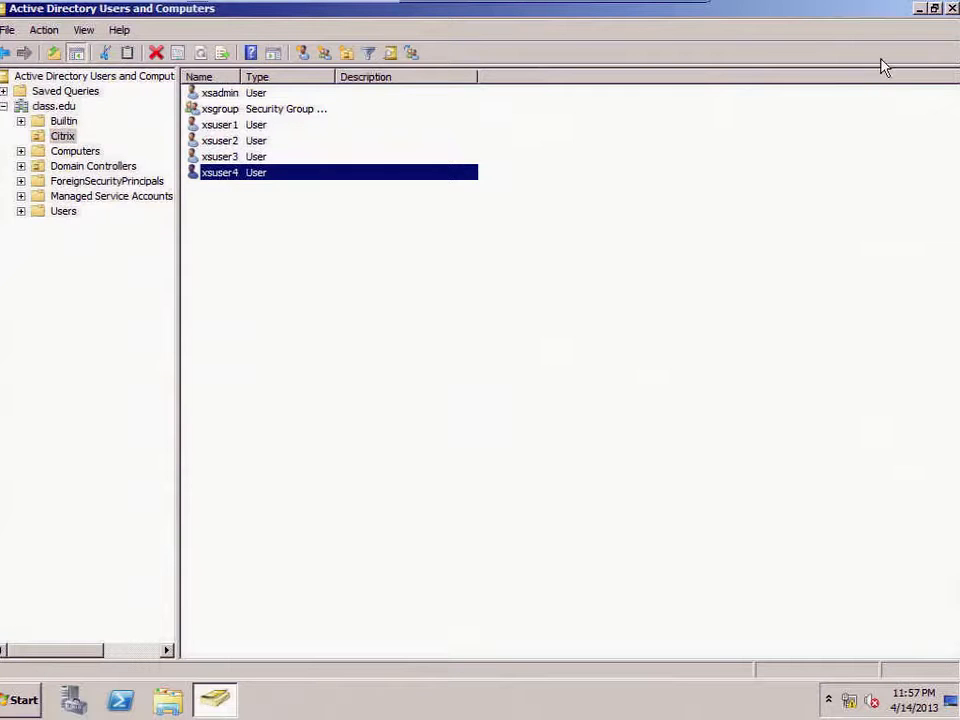
click(951, 9)
click(24, 701)
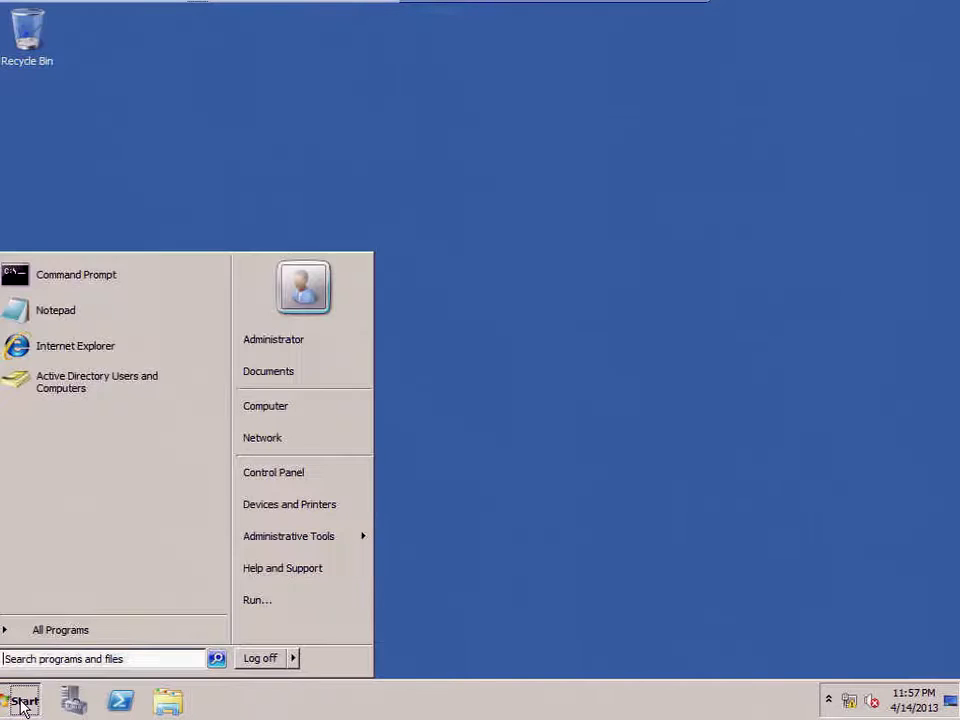
Step: Launch Internet Explorer, postpone its first-run setup, and maximize the window
click(58, 350)
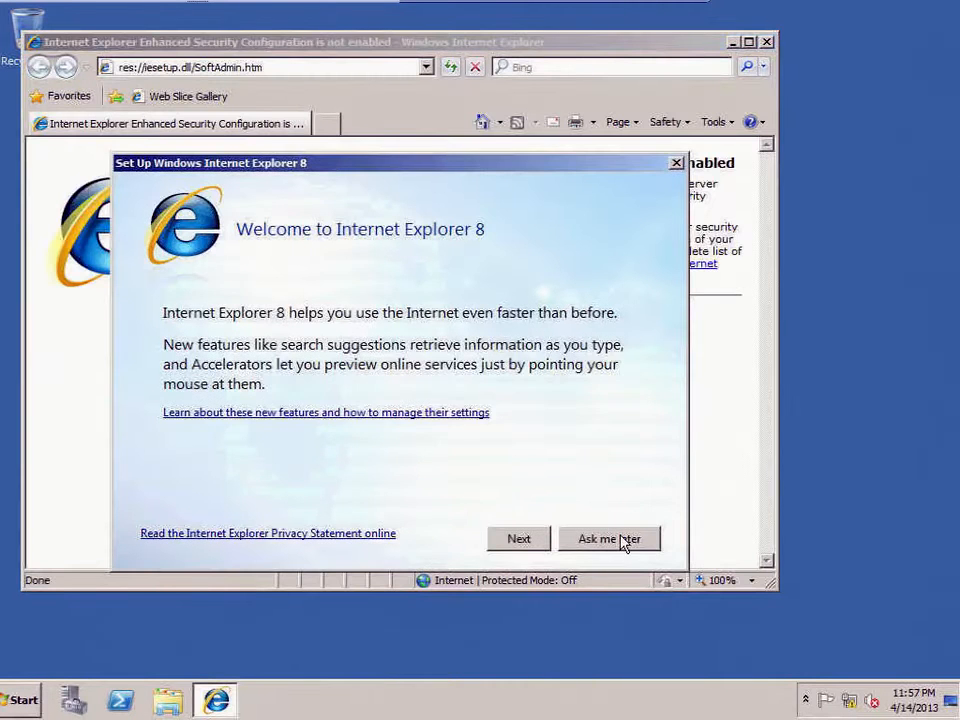
click(619, 542)
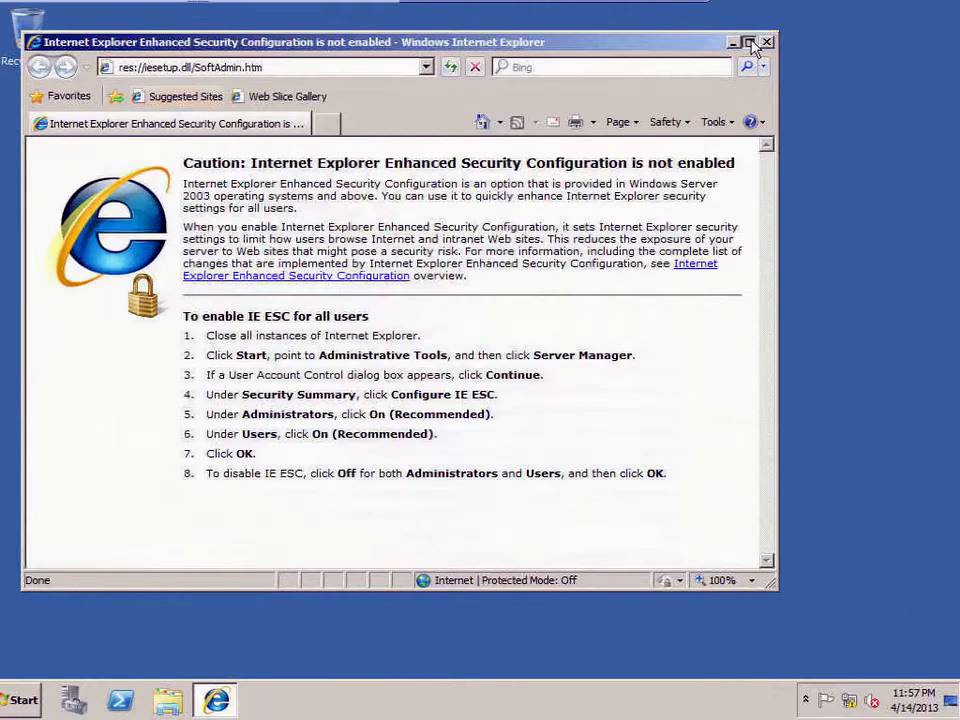
double_click(387, 38)
Step: Load the server address 192.168.1.80 in the browser, then close it
click(272, 33)
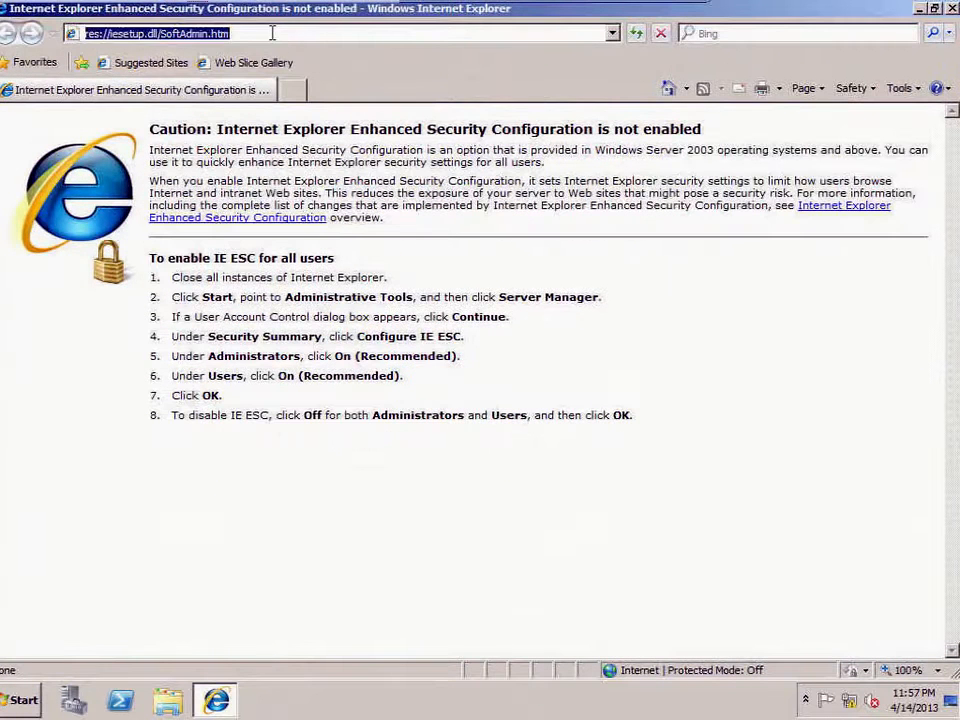
text(192.168.1.80)
key(Return)
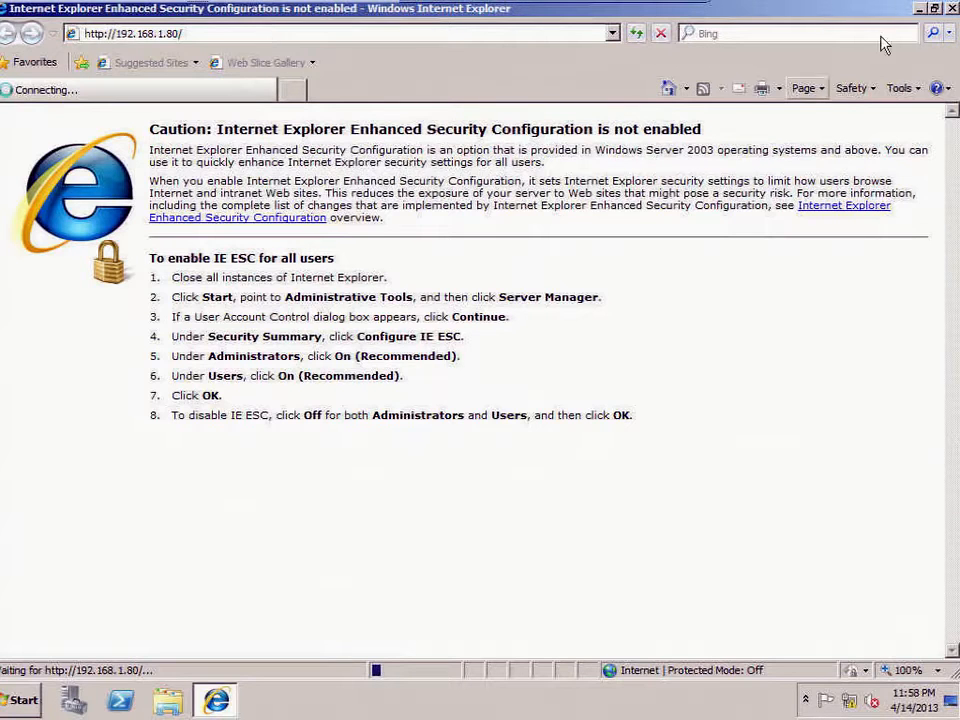
click(952, 9)
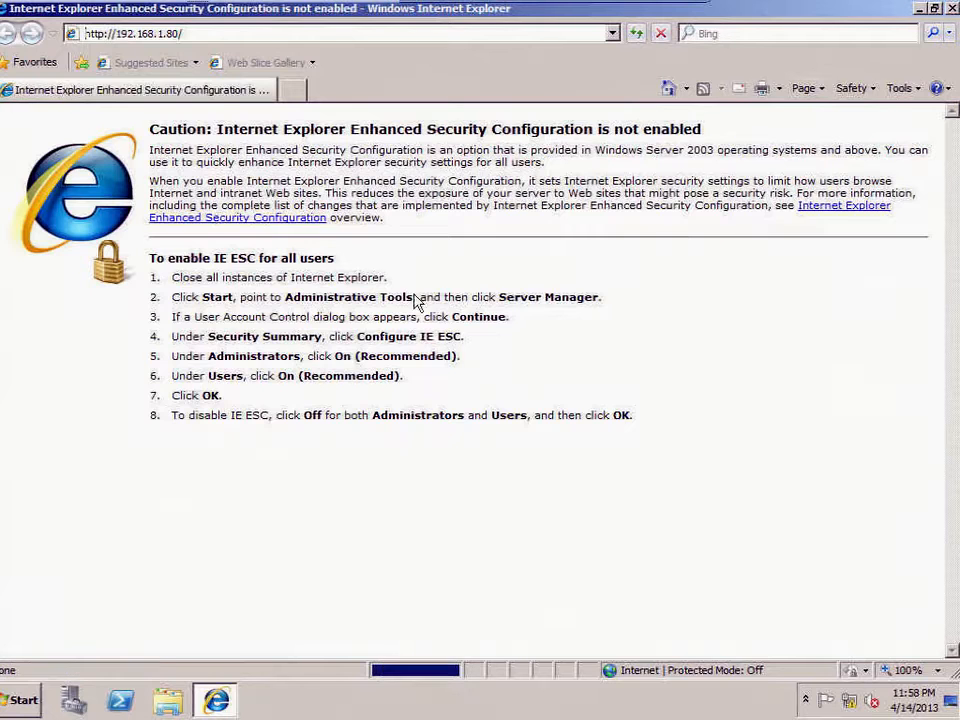